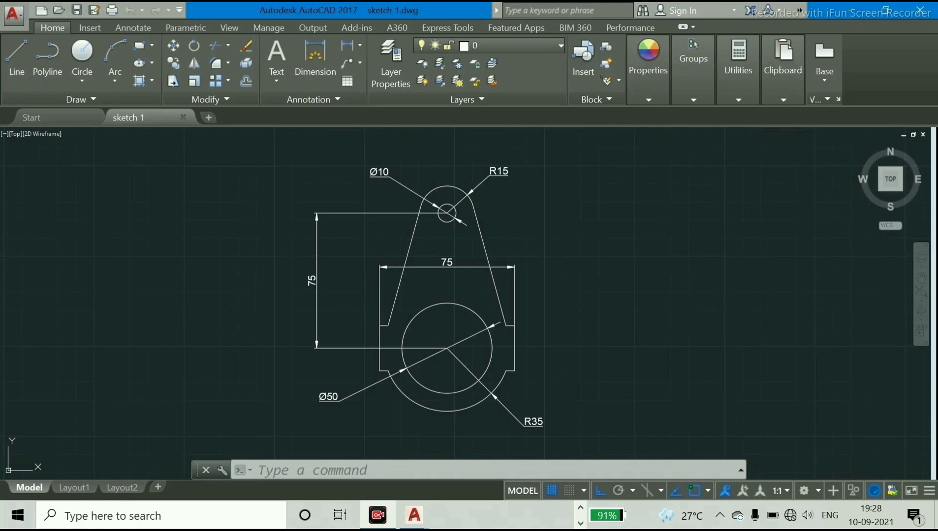
# Switch to a fresh AutoCAD 2017 session, start a new blank drawing and dock the floating command line
pyautogui.click(854, 10)
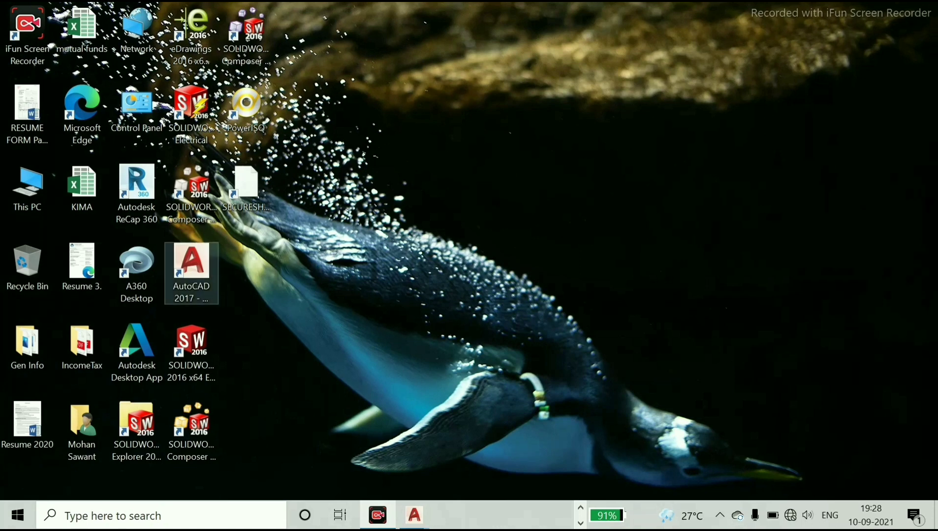
pyautogui.click(192, 270)
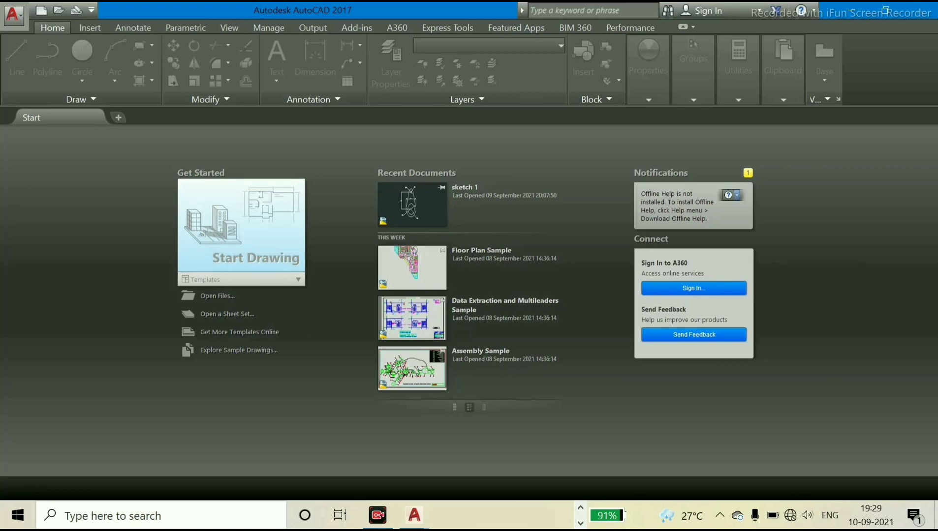
pyautogui.click(241, 231)
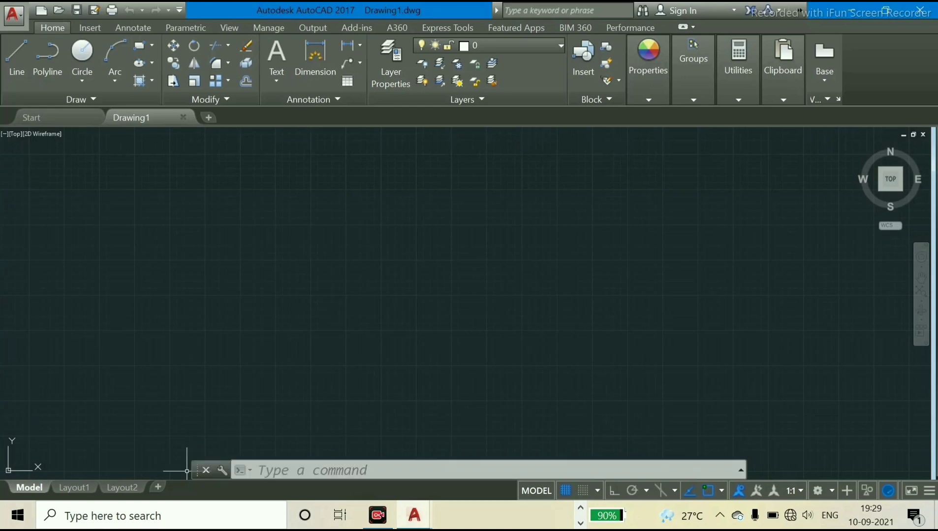
pyautogui.moveTo(196, 471); pyautogui.dragTo(6, 467)
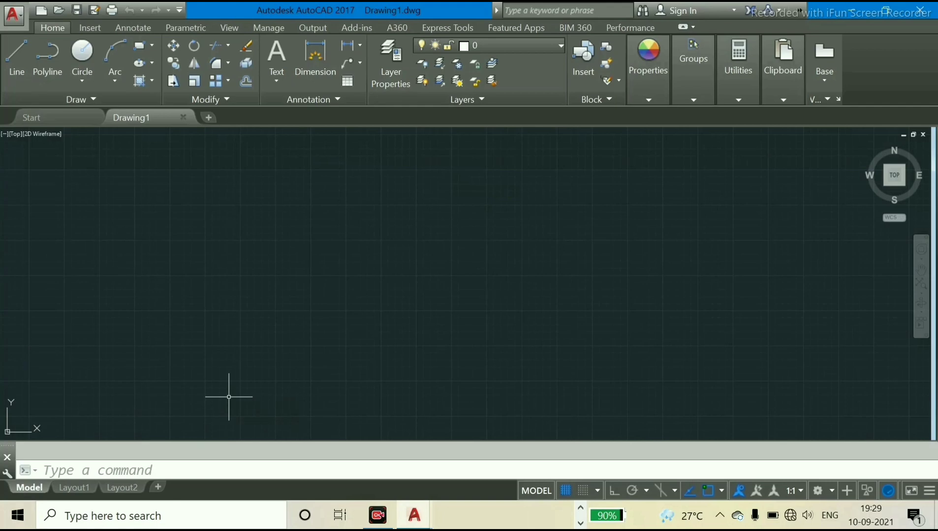
# Set the drawing units' length precision to one decimal place (0.0)
pyautogui.write('u')
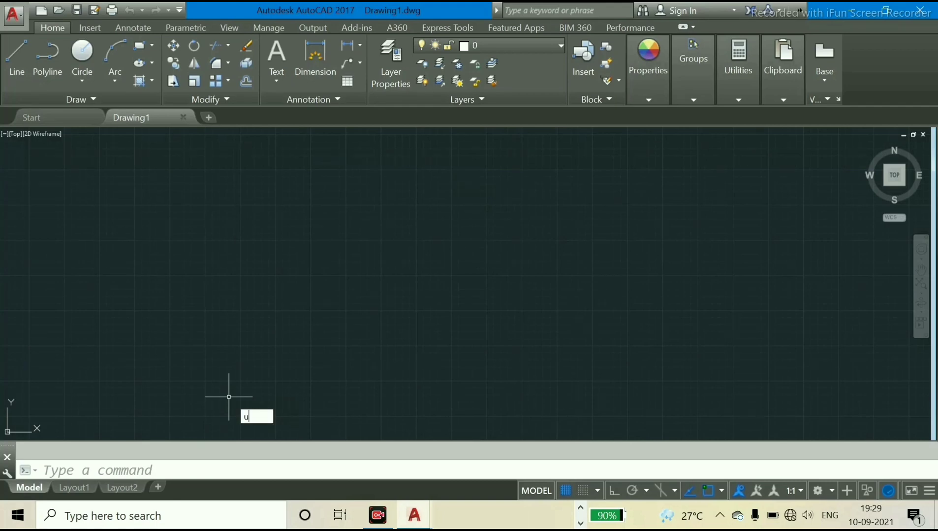
pyautogui.write('n')
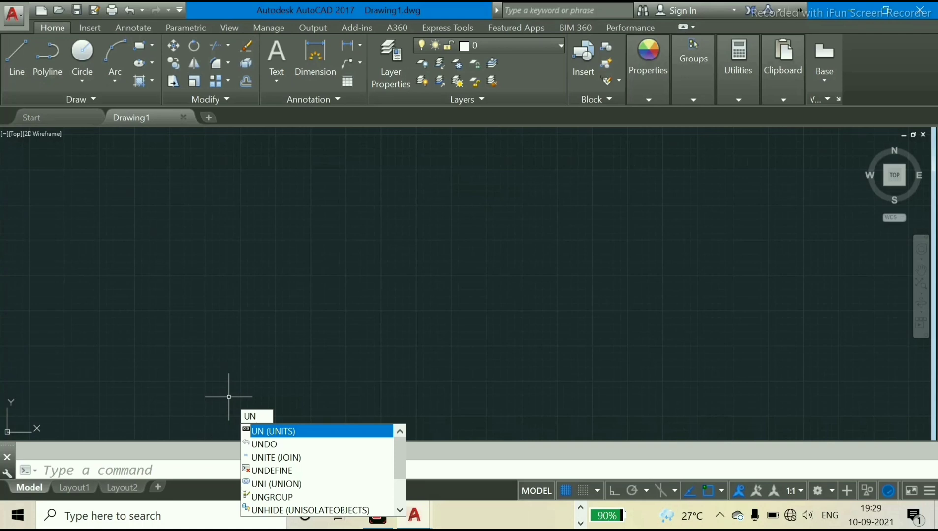
pyautogui.press('Return')
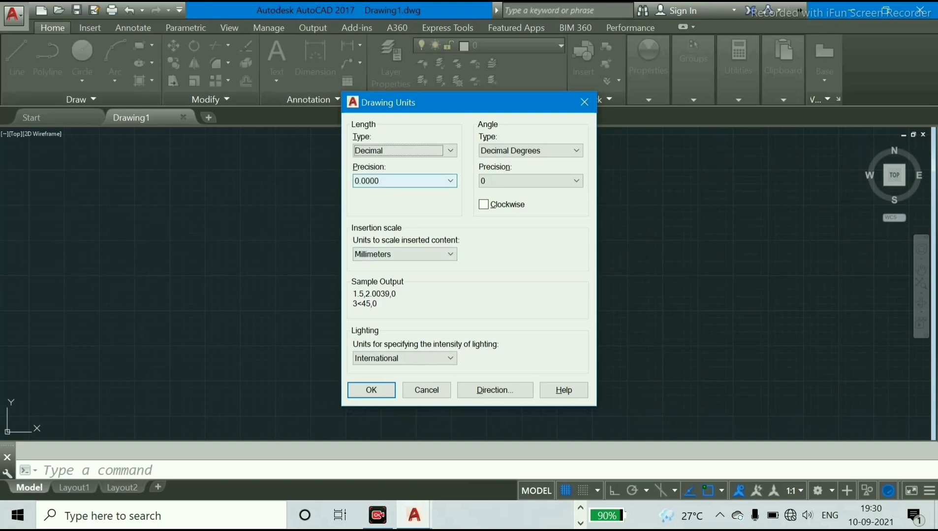
pyautogui.click(403, 181)
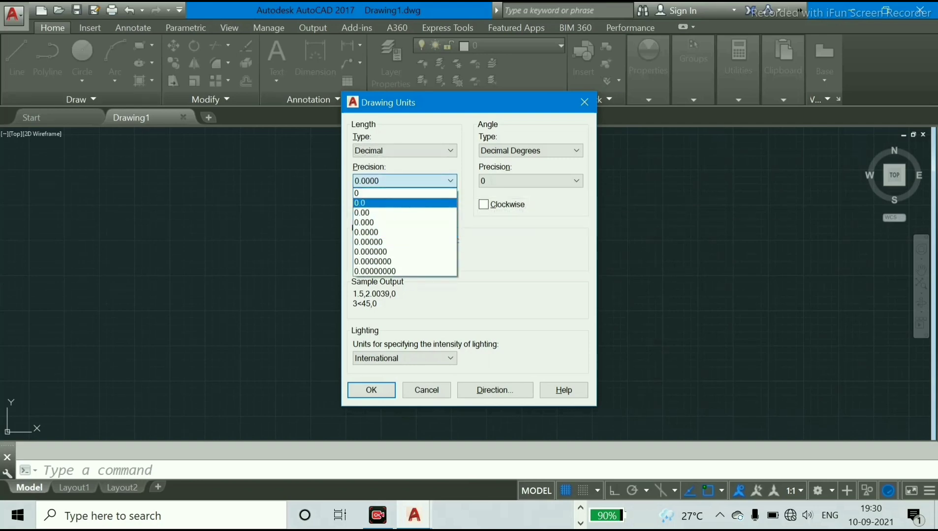
pyautogui.click(403, 203)
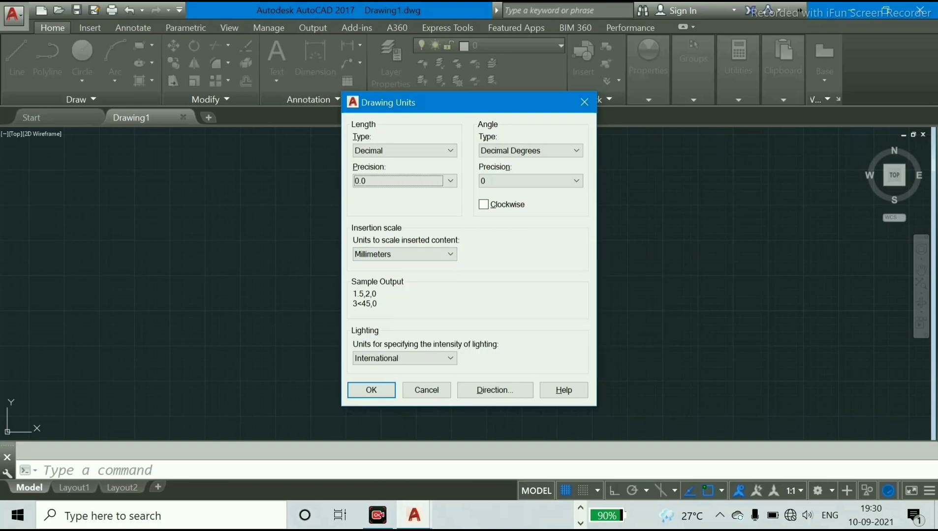
pyautogui.click(361, 391)
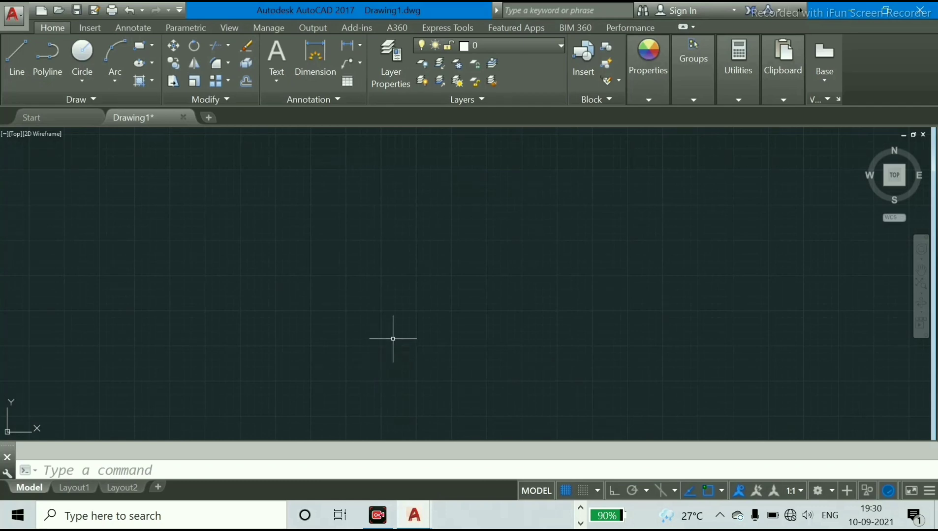
# Zoom to the whole drawing area with the All option and bring the origin into view
pyautogui.write('Z')
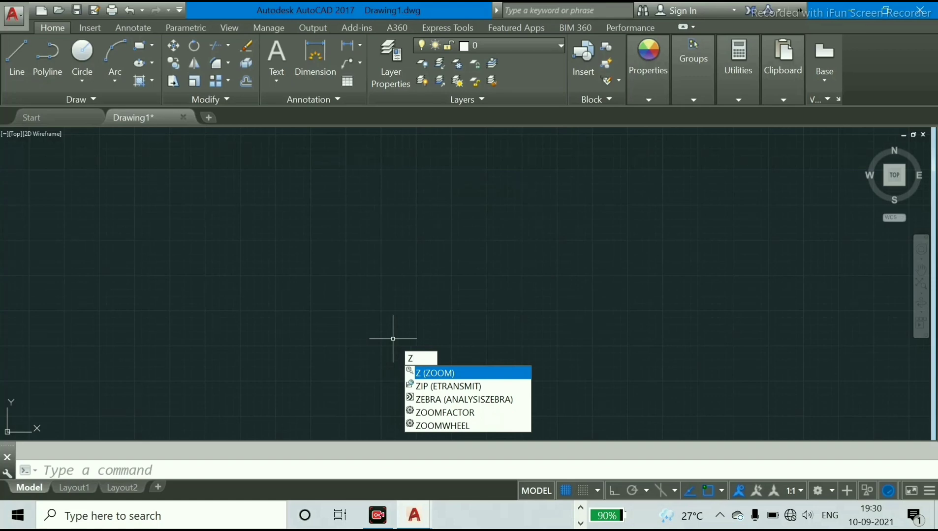
pyautogui.press('Return')
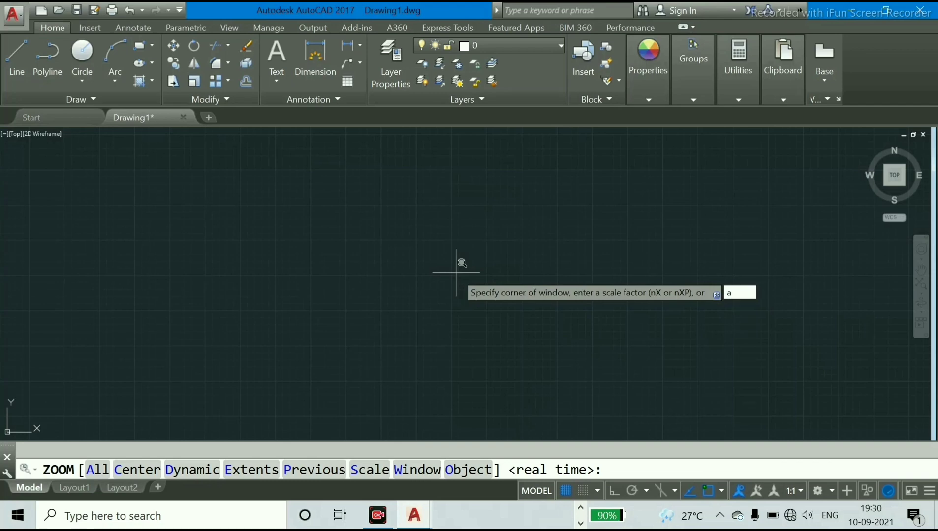
pyautogui.press('Escape')
pyautogui.scroll(-3, 456, 272)
pyautogui.moveTo(490, 289)
pyautogui.mouseDown(button='middle')
pyautogui.moveTo(545, 267)
pyautogui.moveTo(232, 334)
pyautogui.moveTo(134, 377)
pyautogui.mouseUp(button='middle')
pyautogui.scroll(-2, 133, 376)
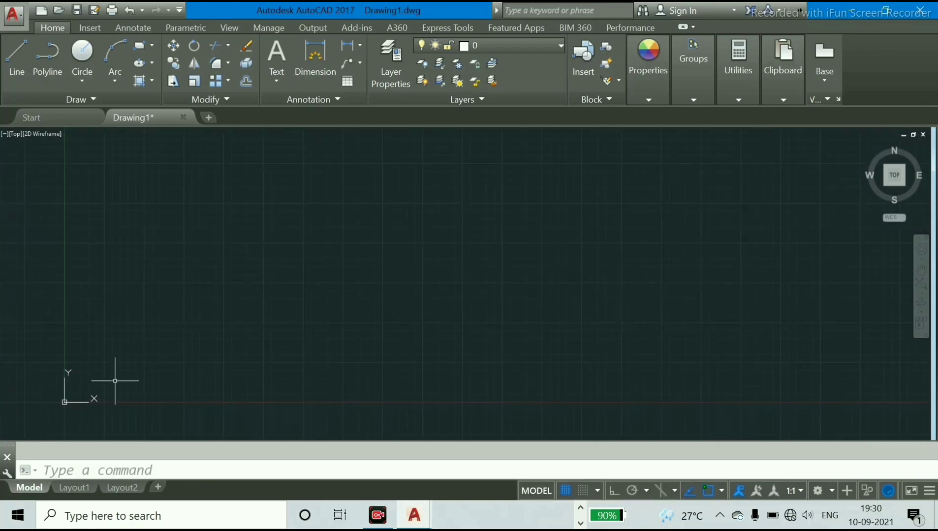
pyautogui.scroll(2, 155, 365)
pyautogui.moveTo(270, 341)
pyautogui.mouseDown(button='middle')
pyautogui.moveTo(197, 358)
pyautogui.moveTo(245, 345)
pyautogui.moveTo(257, 352)
pyautogui.moveTo(195, 360)
pyautogui.moveTo(180, 371)
pyautogui.mouseUp(button='middle')
pyautogui.scroll(-2, 258, 352)
pyautogui.moveTo(260, 317); pyautogui.dragTo(235, 330, button='middle')
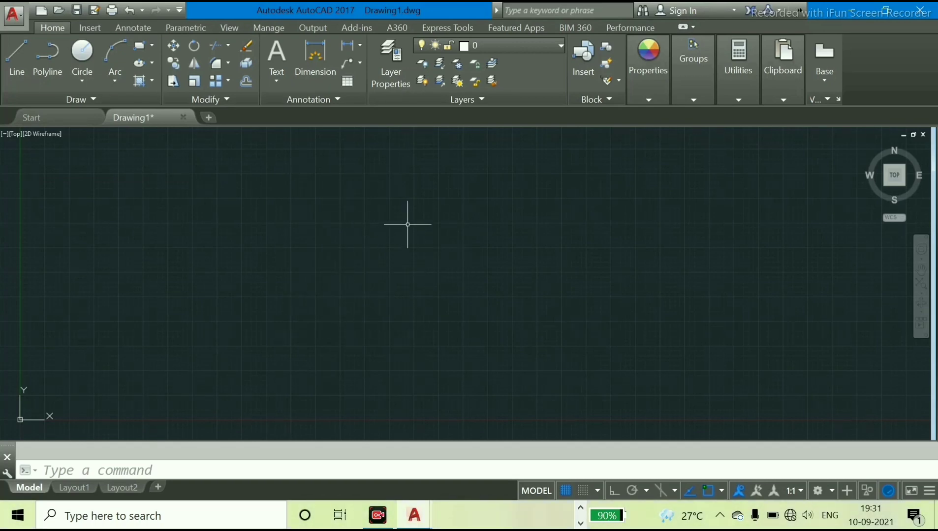
pyautogui.scroll(-2, 408, 224)
pyautogui.scroll(-2, 433, 214)
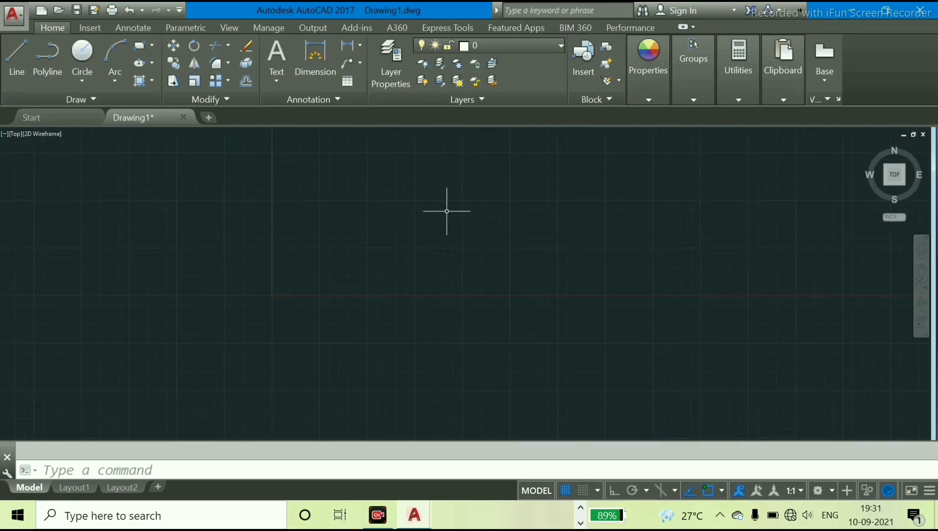
pyautogui.scroll(2, 445, 208)
pyautogui.moveTo(459, 230); pyautogui.dragTo(302, 305, button='middle')
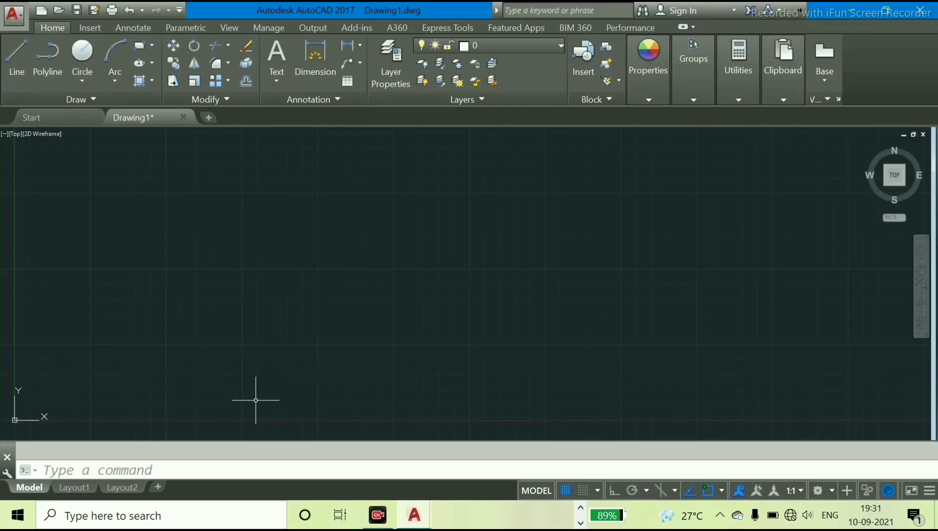
# Draw a circle of 50 mm diameter centred at about (6264, 1291), with Ortho mode turned on
pyautogui.write('c')
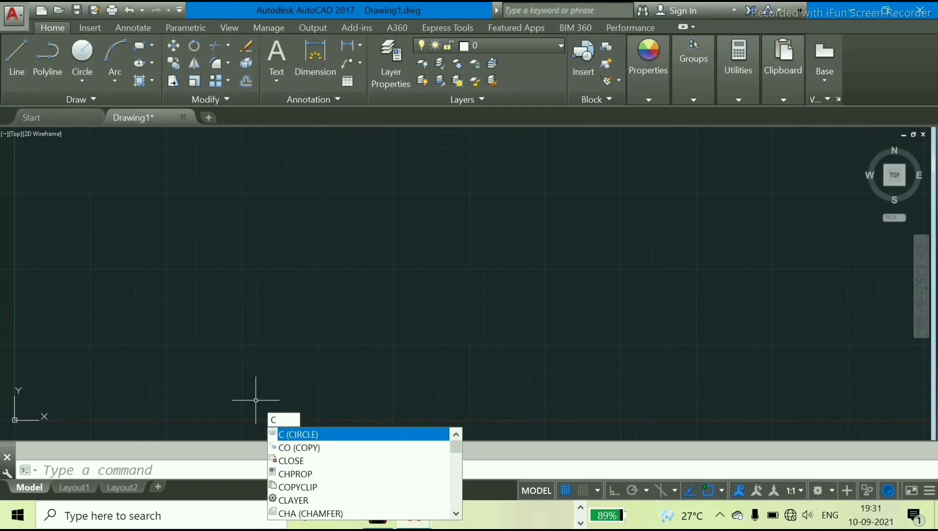
pyautogui.press('Return')
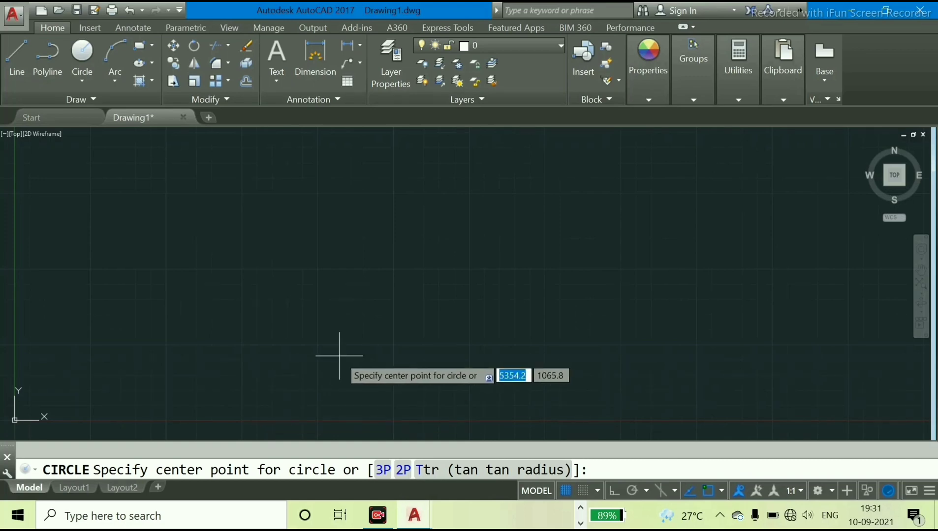
pyautogui.click(394, 343)
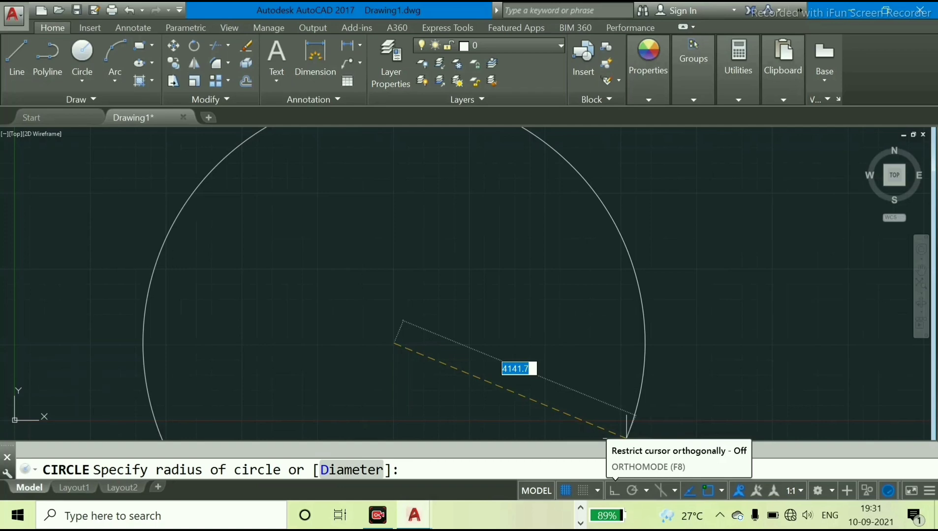
pyautogui.click(613, 491)
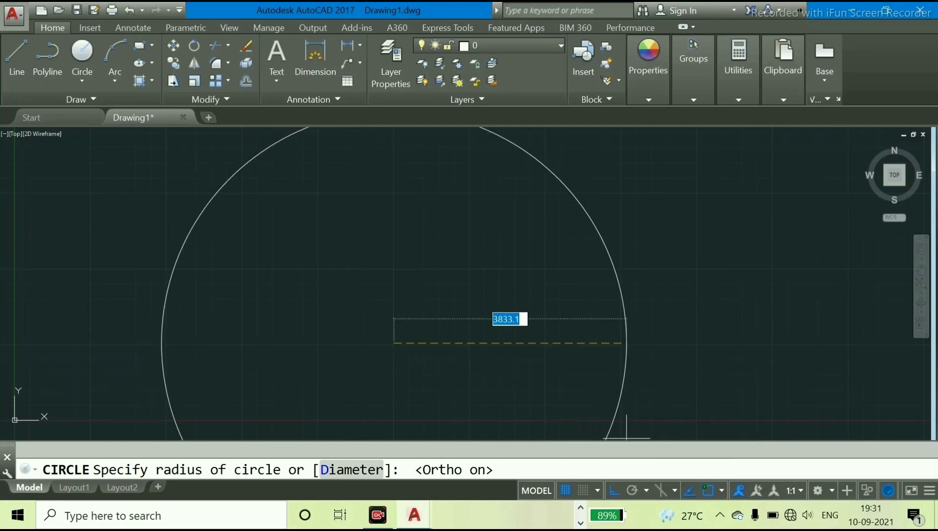
pyautogui.scroll(-2, 487, 321)
pyautogui.scroll(2, 487, 320)
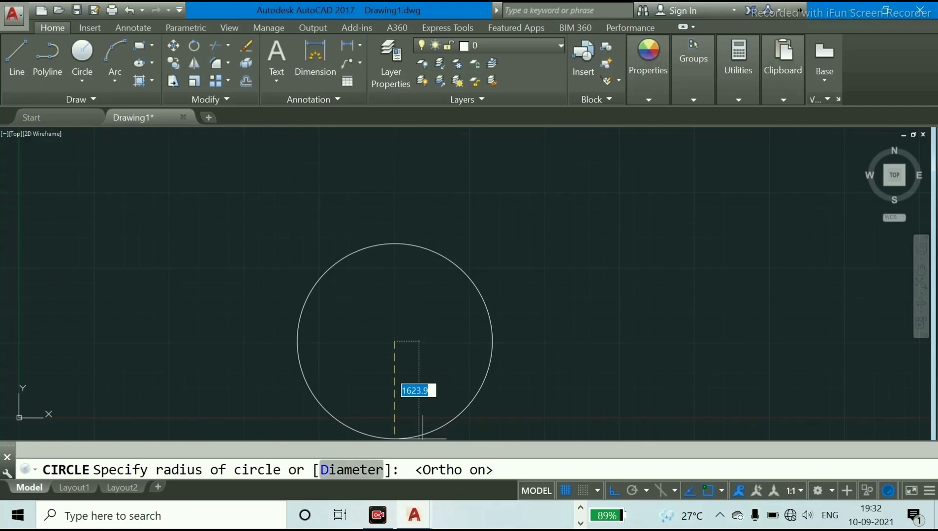
pyautogui.write('d')
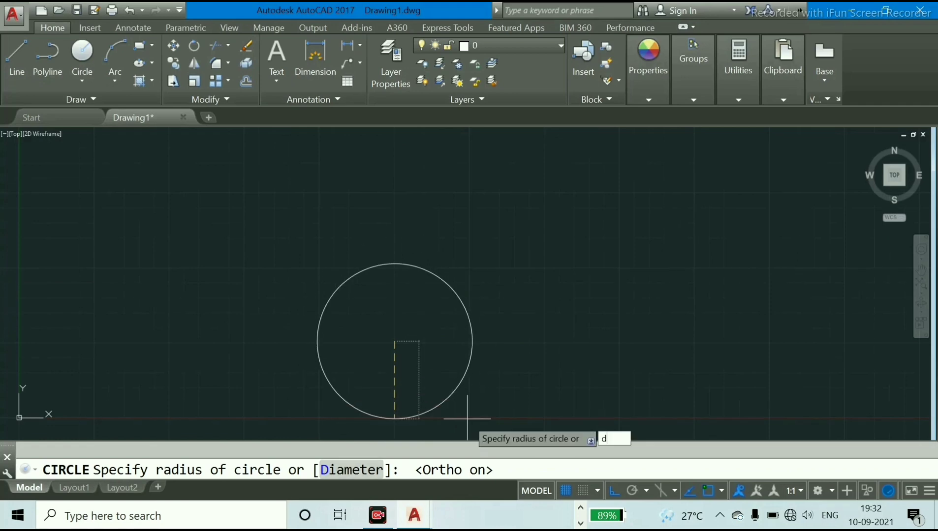
pyautogui.press('Return')
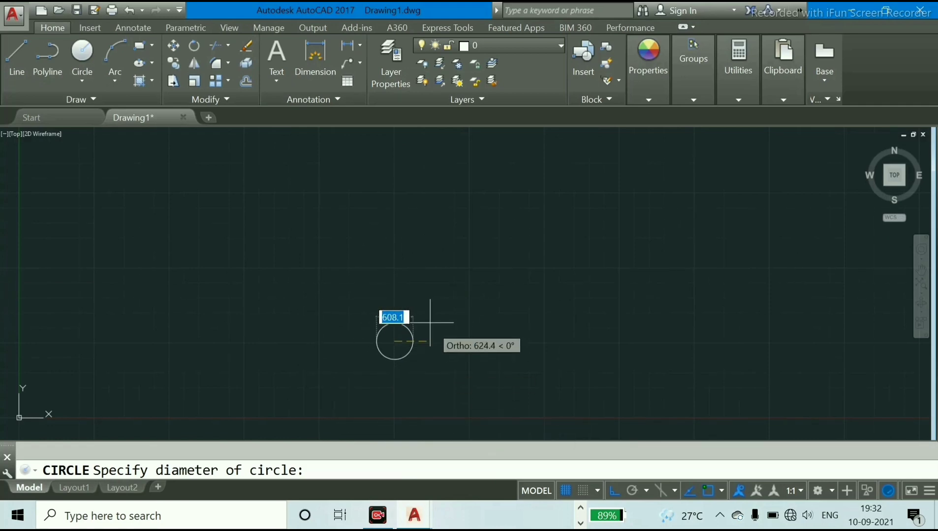
pyautogui.scroll(4, 427, 321)
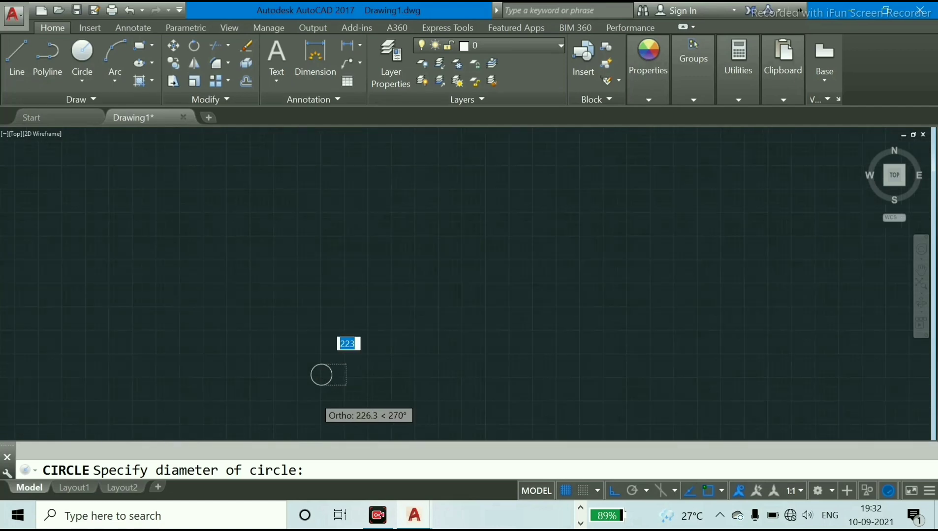
pyautogui.scroll(6, 314, 376)
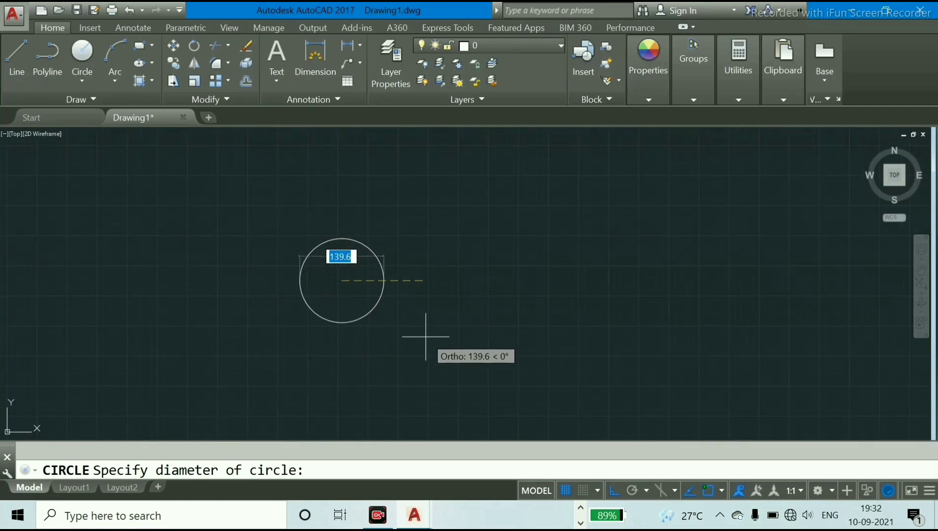
pyautogui.write('50')
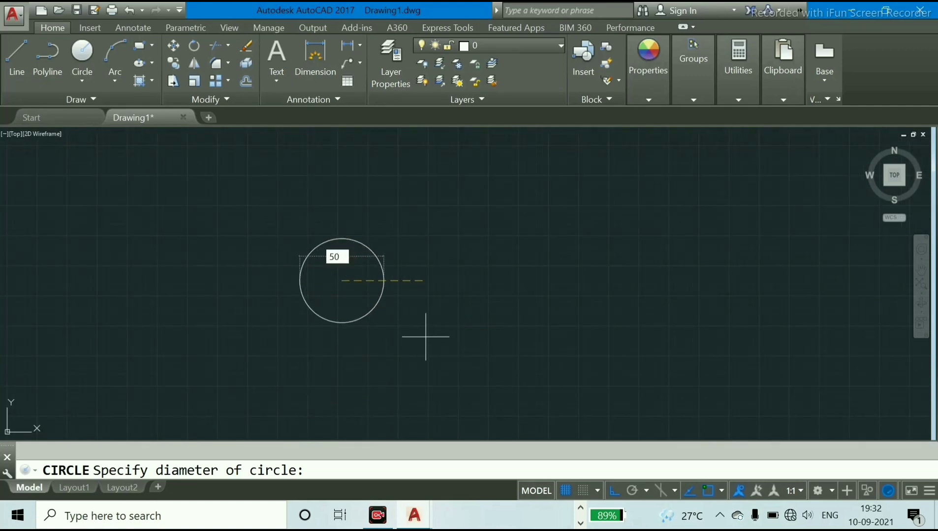
pyautogui.press('Return')
# Draw a second circle of 35 mm radius concentric with the 50 mm diameter circle
pyautogui.moveTo(349, 248); pyautogui.dragTo(386, 288, button='middle')
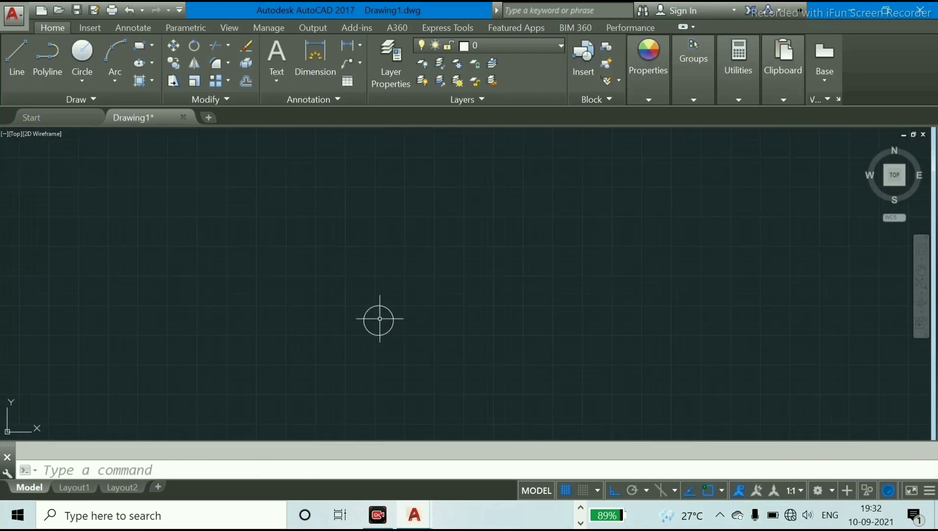
pyautogui.scroll(5, 379, 319)
pyautogui.scroll(-1, 379, 319)
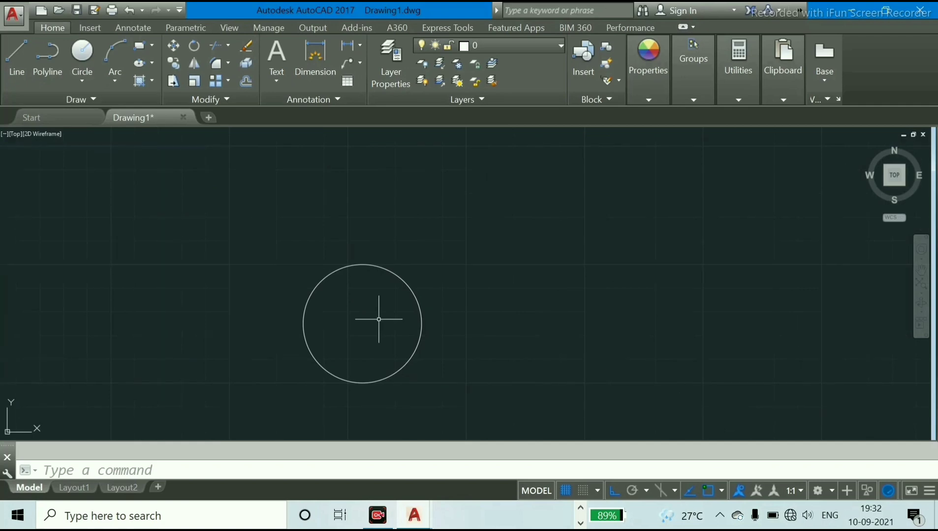
pyautogui.press('Return')
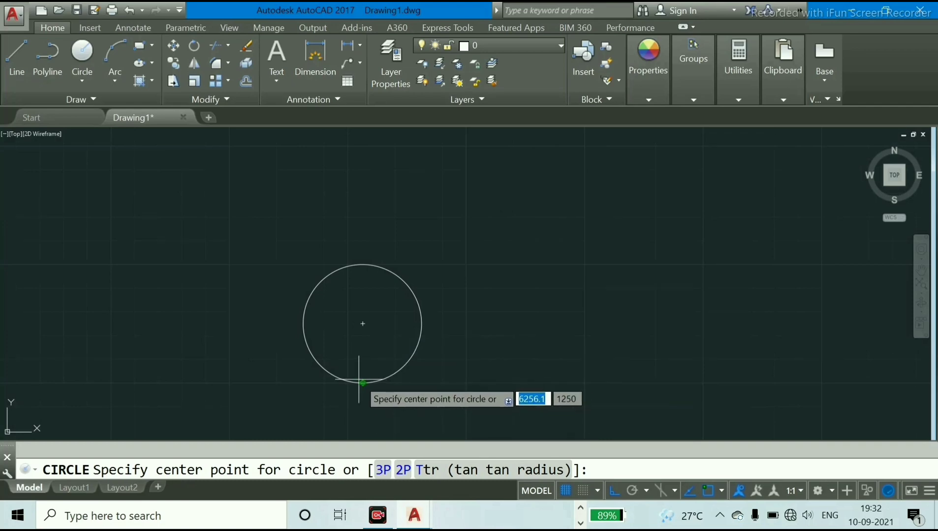
pyautogui.click(362, 324)
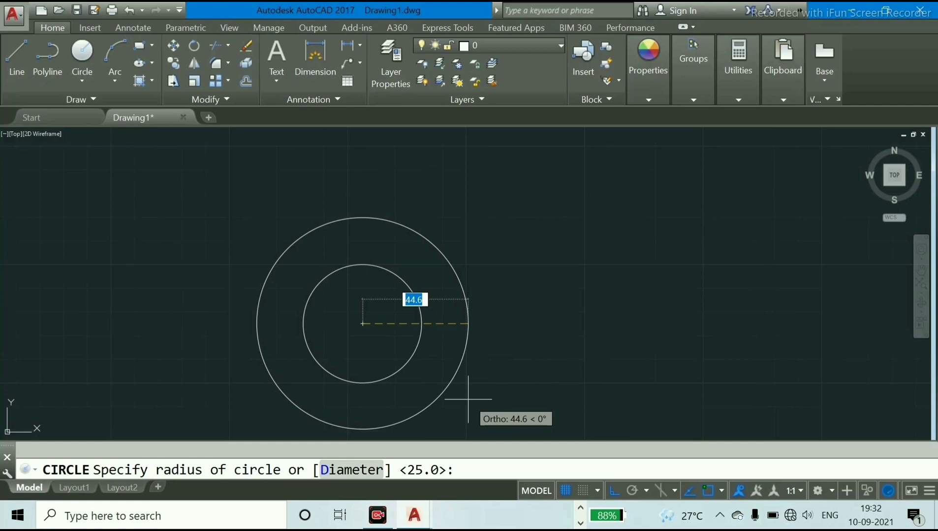
pyautogui.write('35')
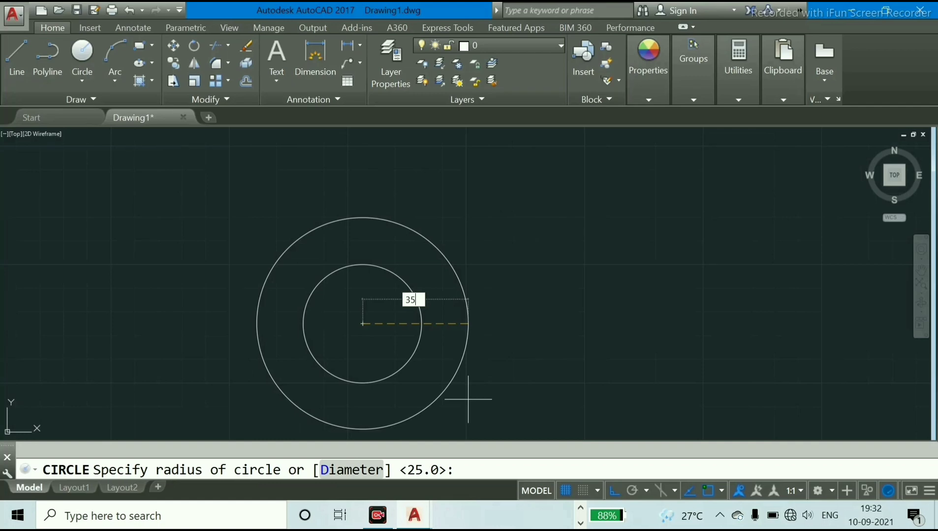
pyautogui.press('Return')
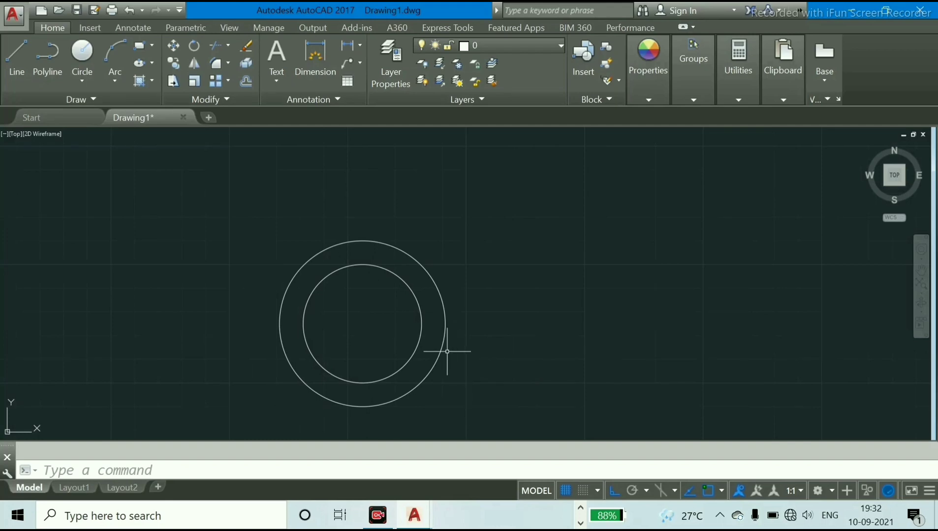
# Draw a 75 mm line vertically upward from the centre of the two concentric circles
pyautogui.scroll(-6, 443, 354)
pyautogui.scroll(4, 404, 338)
pyautogui.scroll(-2, 403, 339)
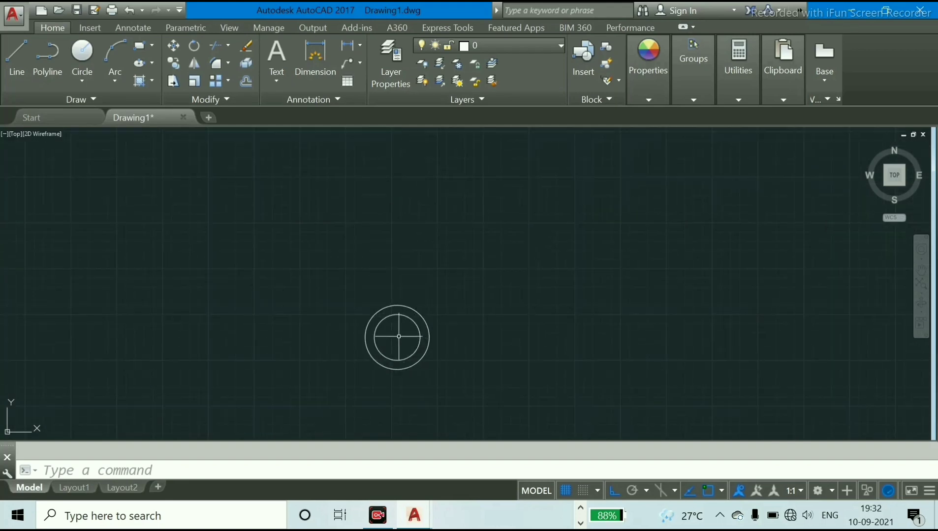
pyautogui.scroll(4, 388, 332)
pyautogui.scroll(-2, 386, 334)
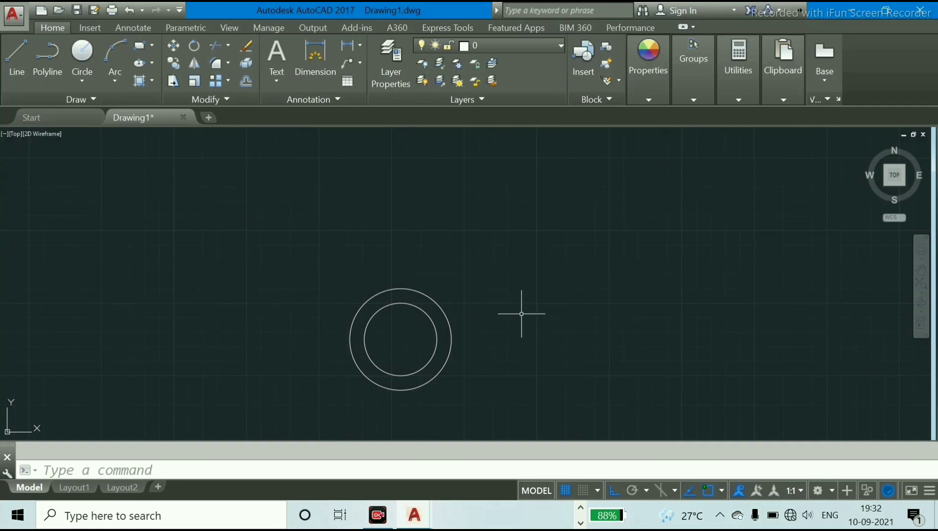
pyautogui.write('L')
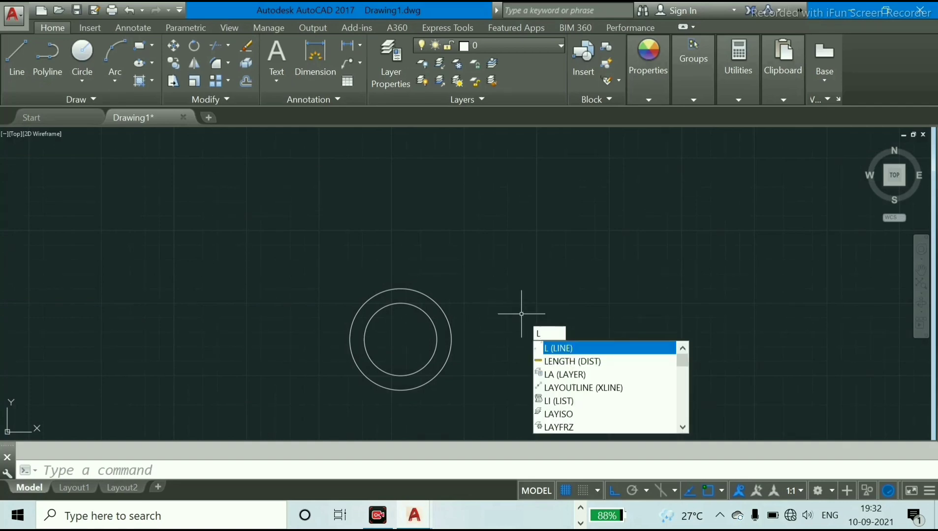
pyautogui.press('Return')
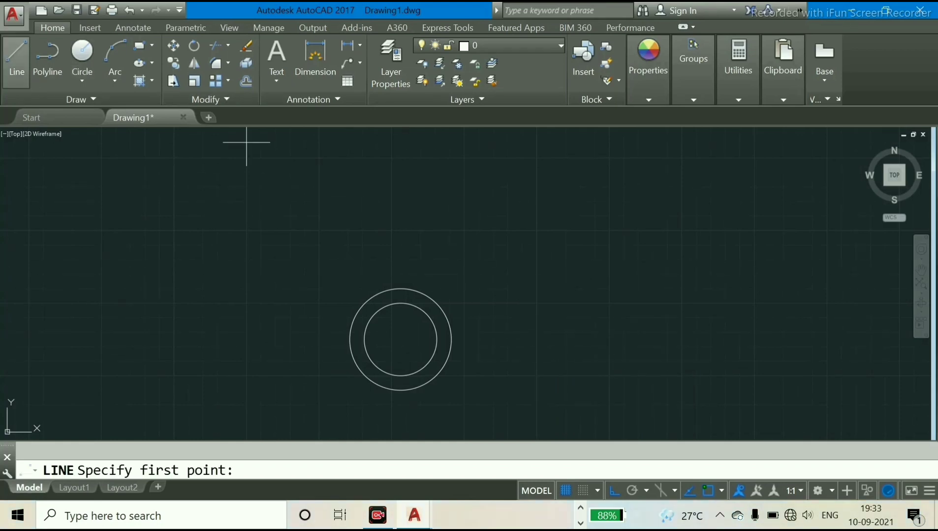
pyautogui.click(400, 339)
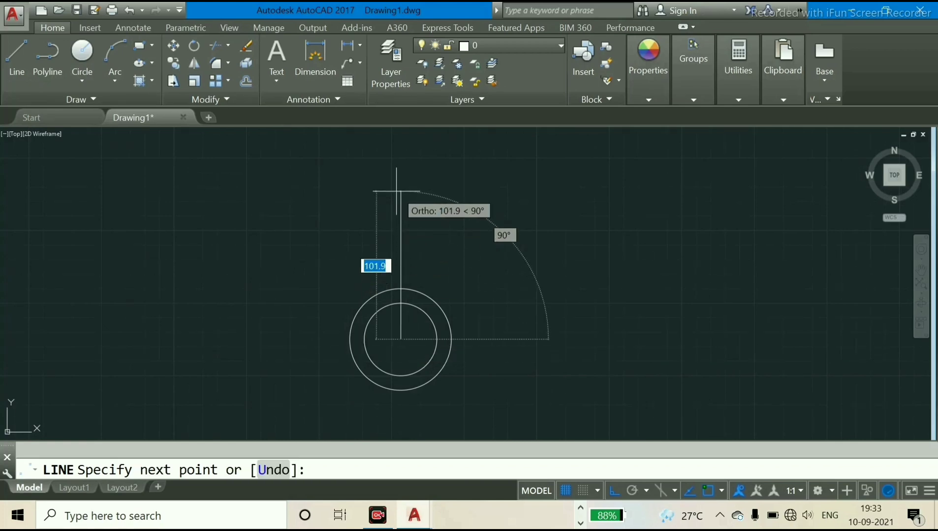
pyautogui.write('75')
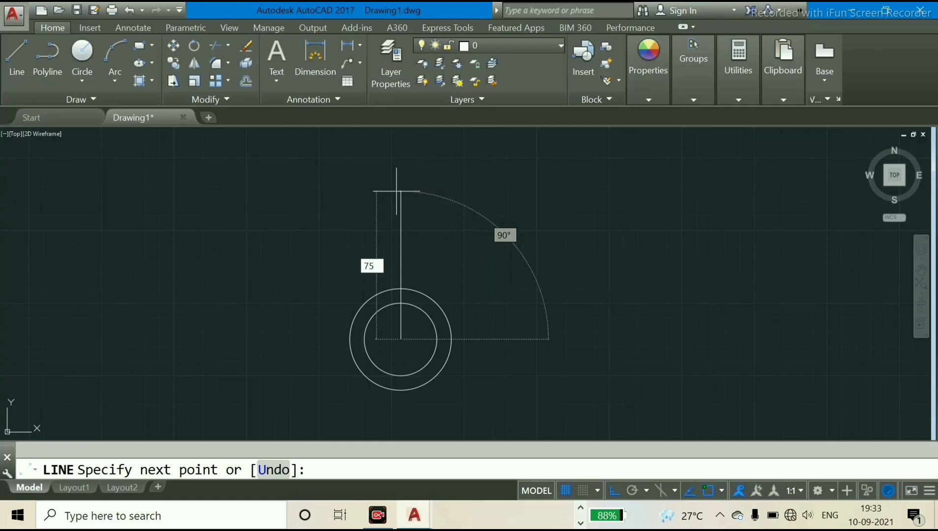
pyautogui.press('Return')
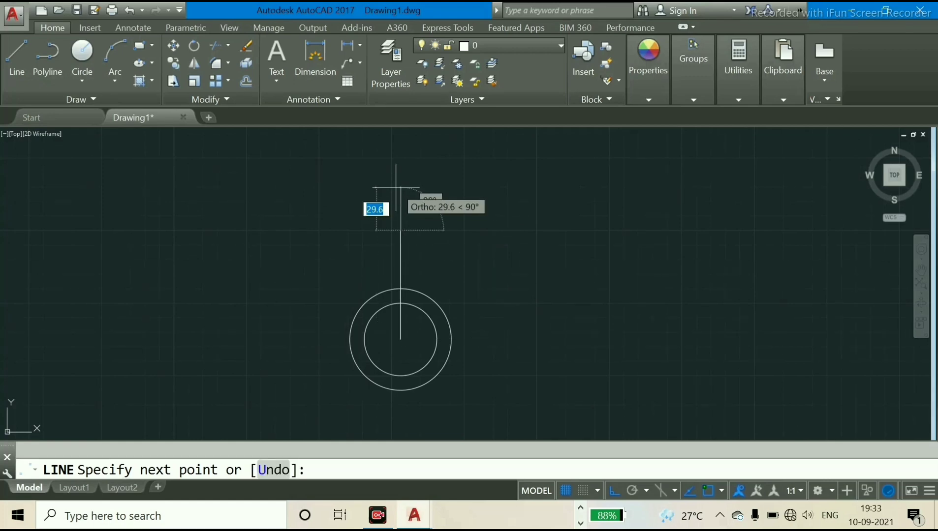
pyautogui.press('Return')
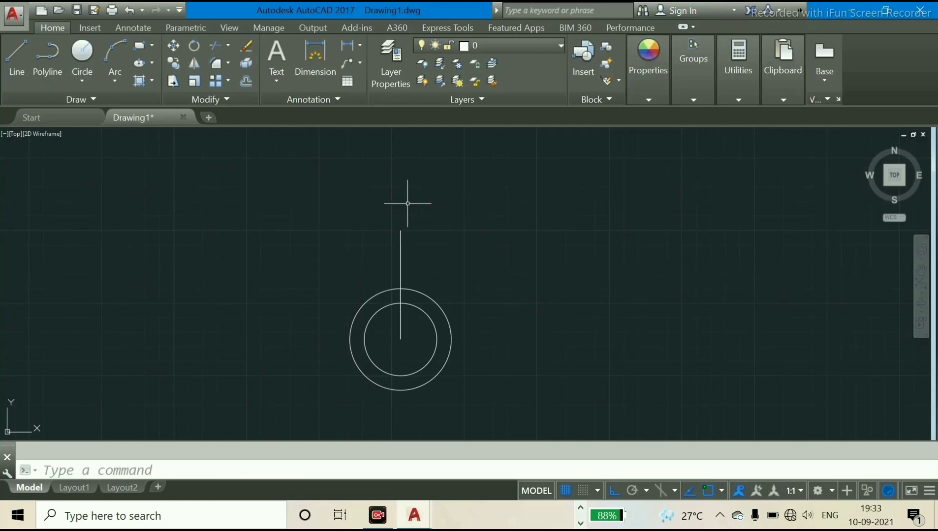
# Draw a circle of 10 mm diameter centred on the upper endpoint of the vertical line
pyautogui.scroll(3, 408, 245)
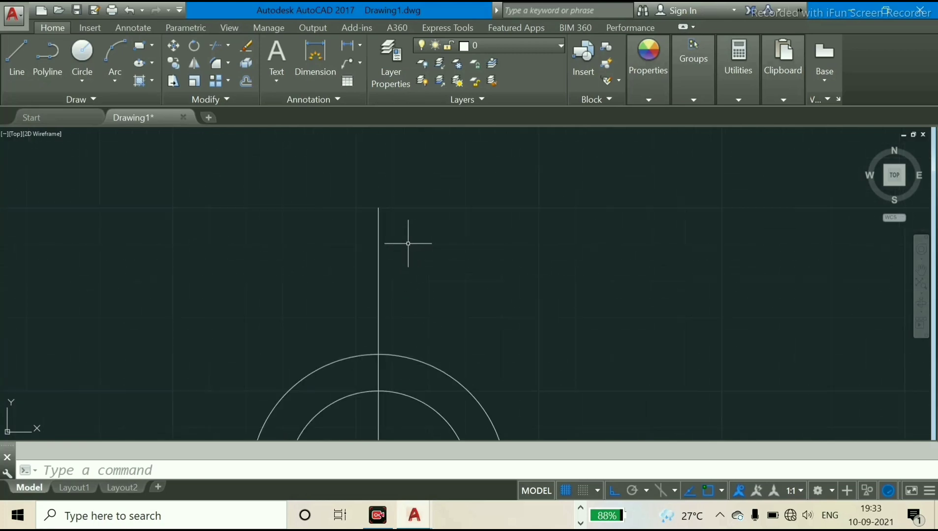
pyautogui.scroll(-3, 391, 244)
pyautogui.scroll(2, 395, 240)
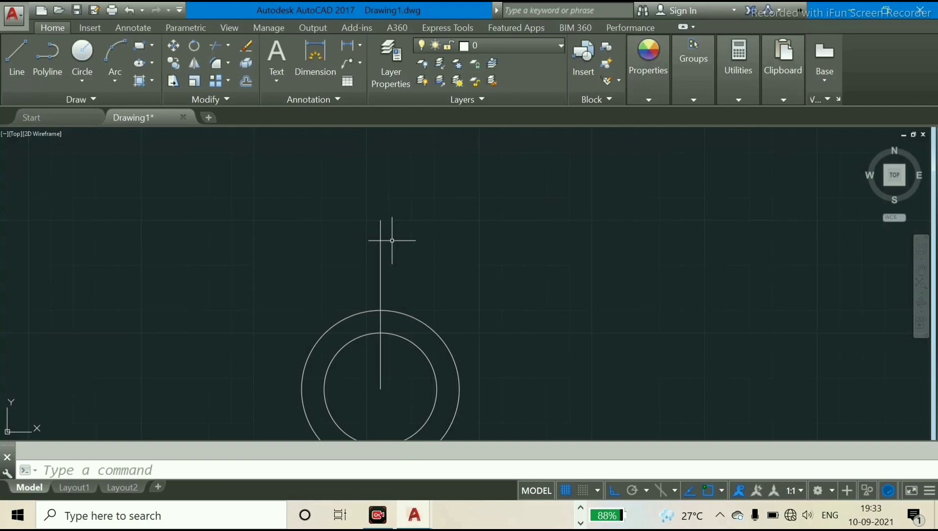
pyautogui.write('c')
pyautogui.press('Return')
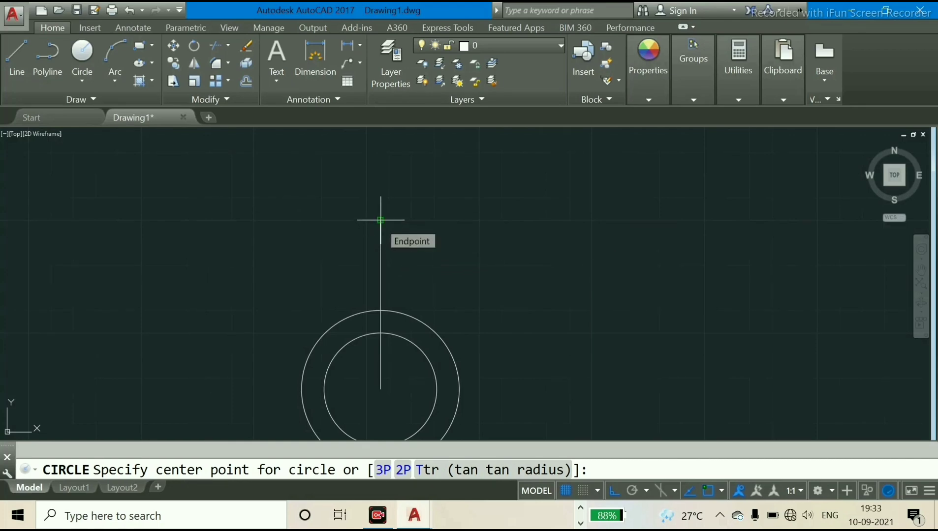
pyautogui.click(381, 220)
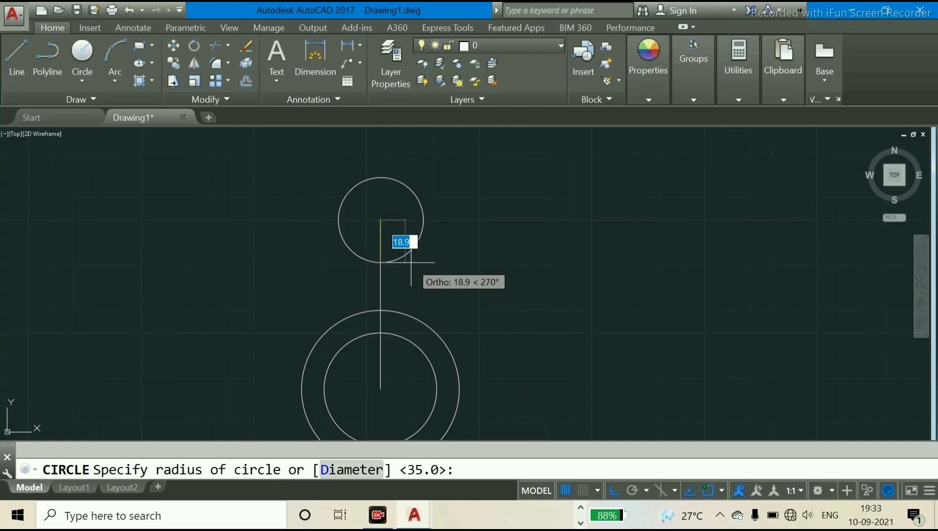
pyautogui.write('d')
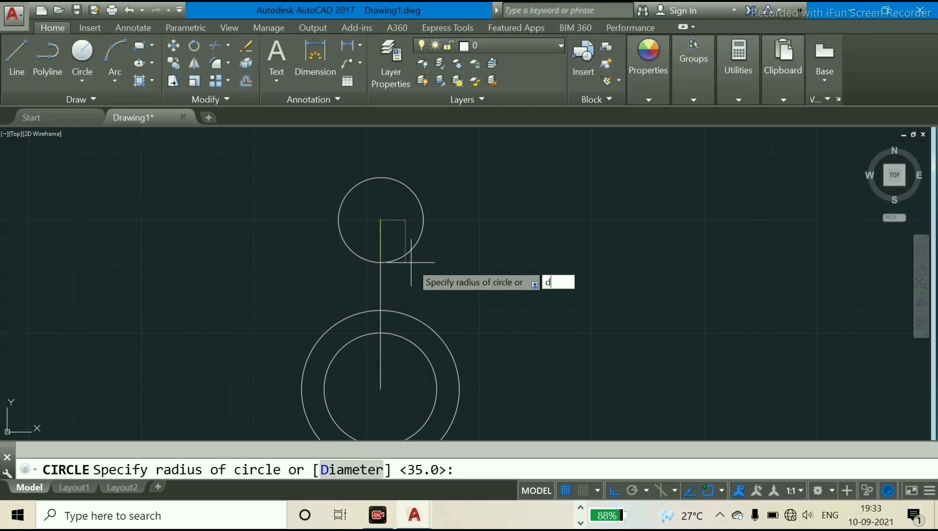
pyautogui.press('Return')
pyautogui.write('1')
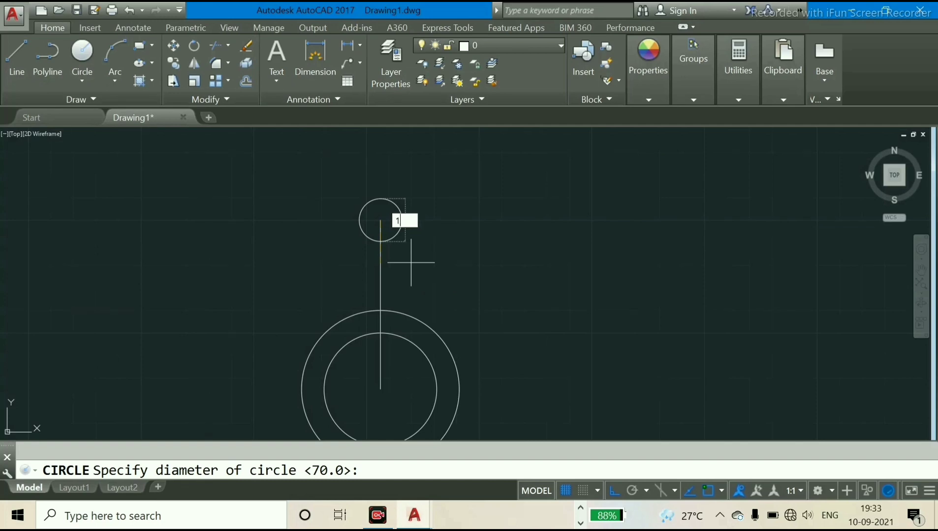
pyautogui.write('0')
pyautogui.press('Return')
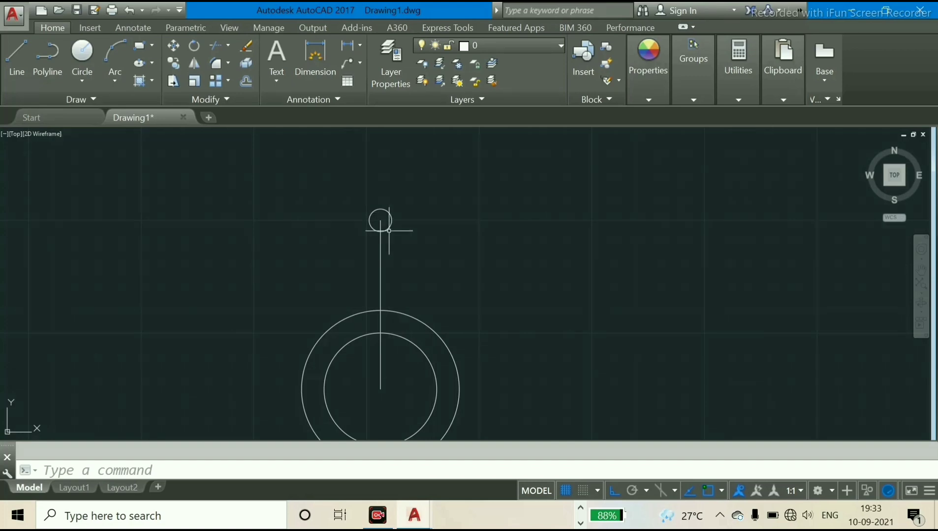
pyautogui.write('c')
pyautogui.click(389, 230)
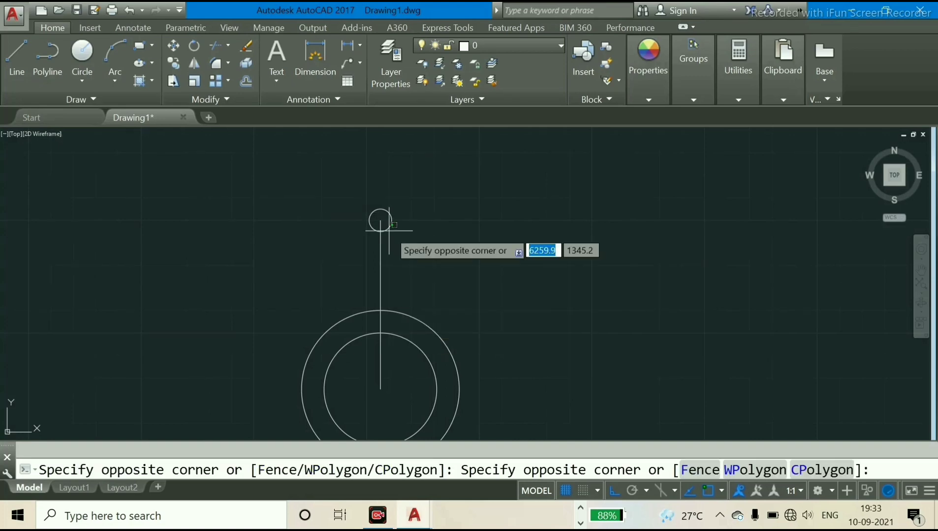
pyautogui.press('Escape')
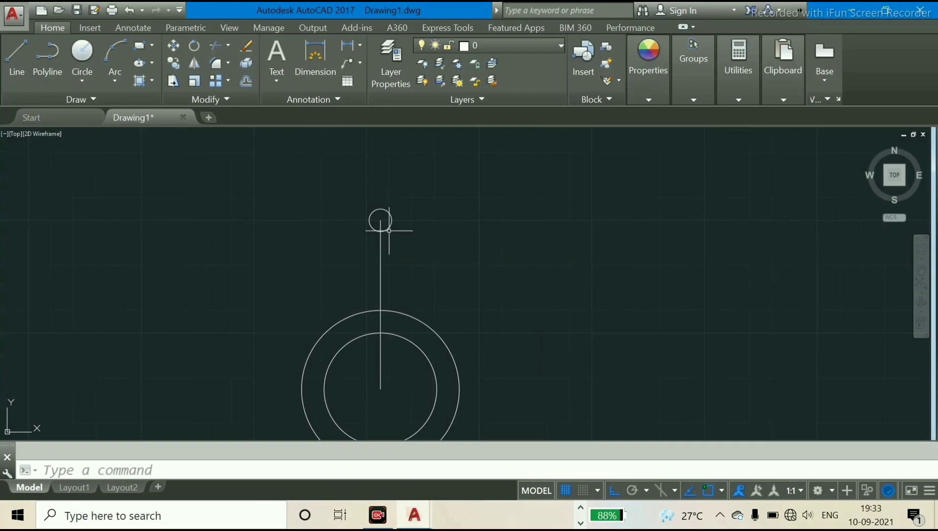
# Draw a circle of 15 mm radius concentric with the 10 mm diameter circle
pyautogui.write('c')
pyautogui.press('Return')
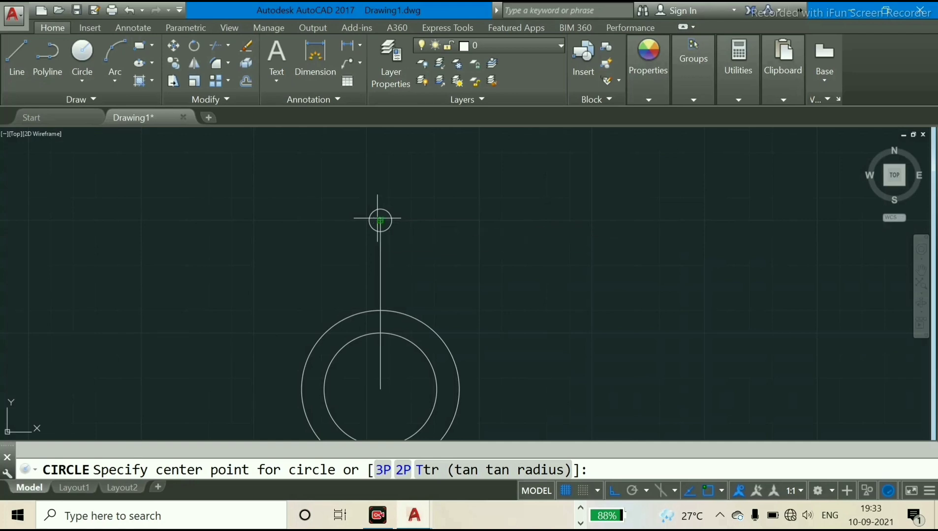
pyautogui.click(380, 220)
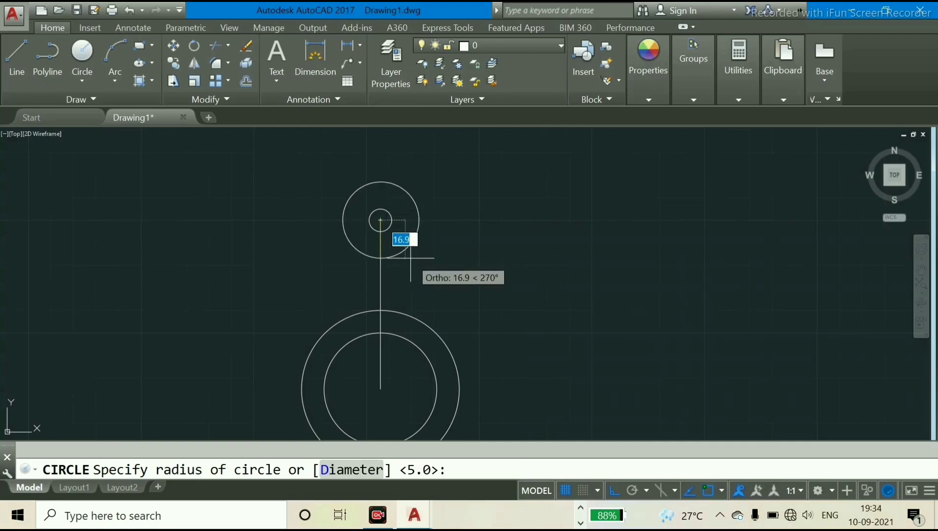
pyautogui.write('1')
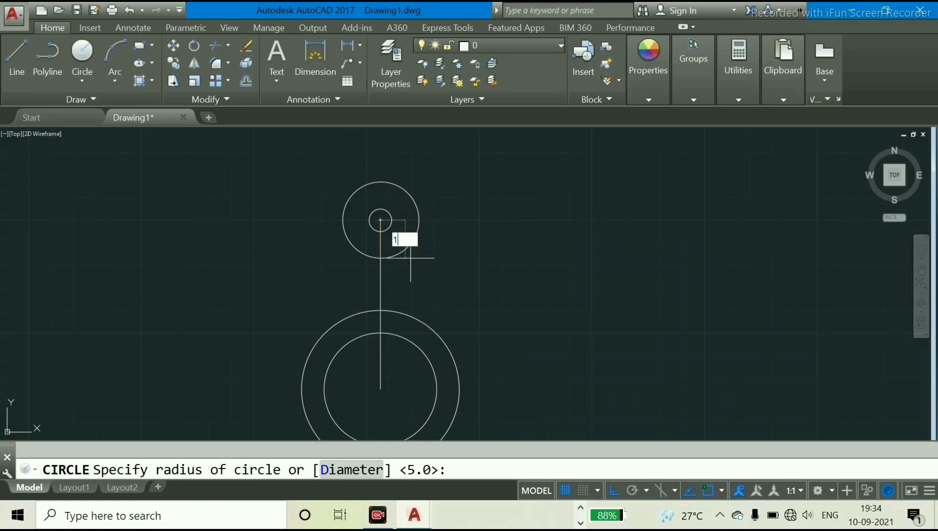
pyautogui.write('5')
pyautogui.press('Return')
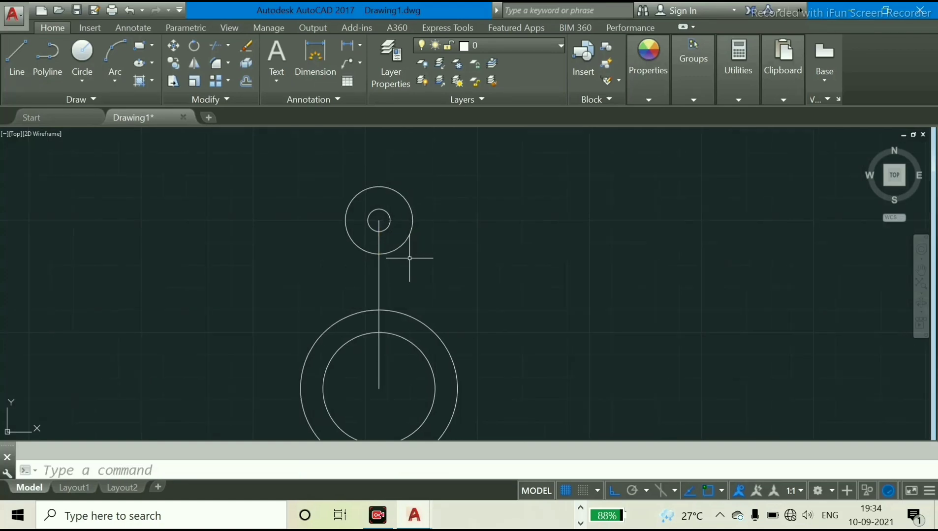
# Start a line at the centre of the large circles and draw its first segment 75/2 mm horizontally to the left
pyautogui.scroll(-5, 408, 258)
pyautogui.scroll(3, 401, 255)
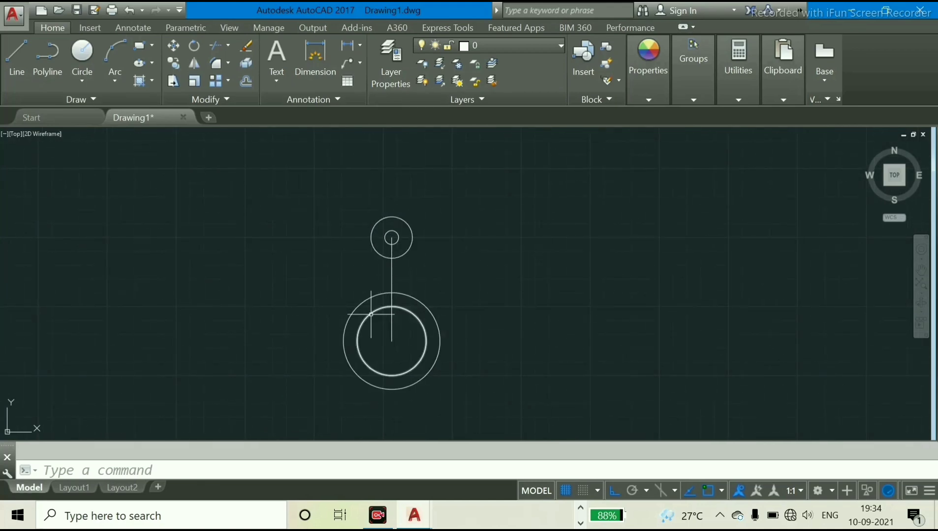
pyautogui.scroll(4, 373, 313)
pyautogui.scroll(-2, 370, 311)
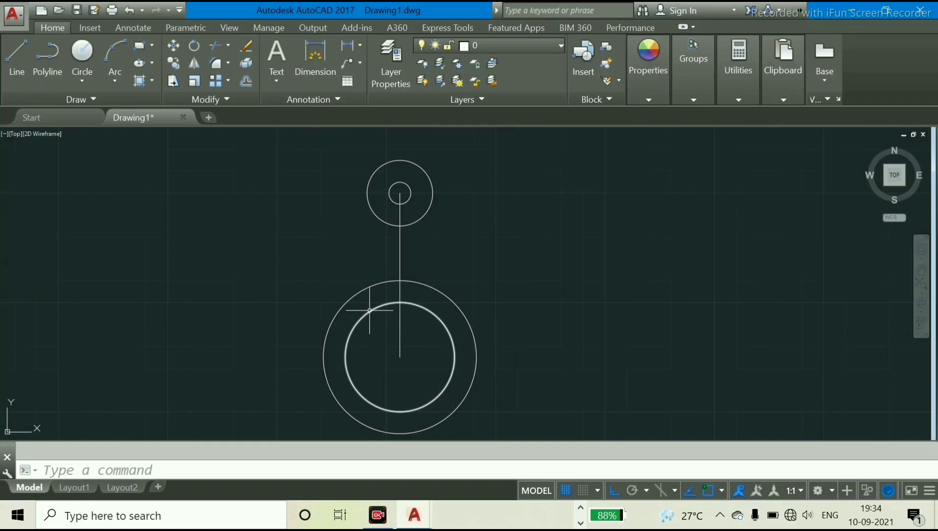
pyautogui.scroll(-3, 376, 307)
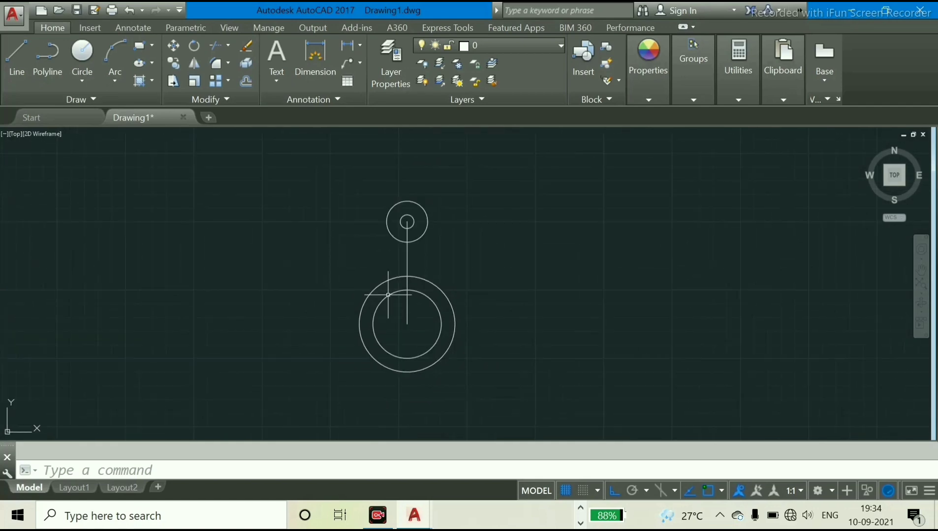
pyautogui.scroll(5, 383, 290)
pyautogui.scroll(-2, 383, 291)
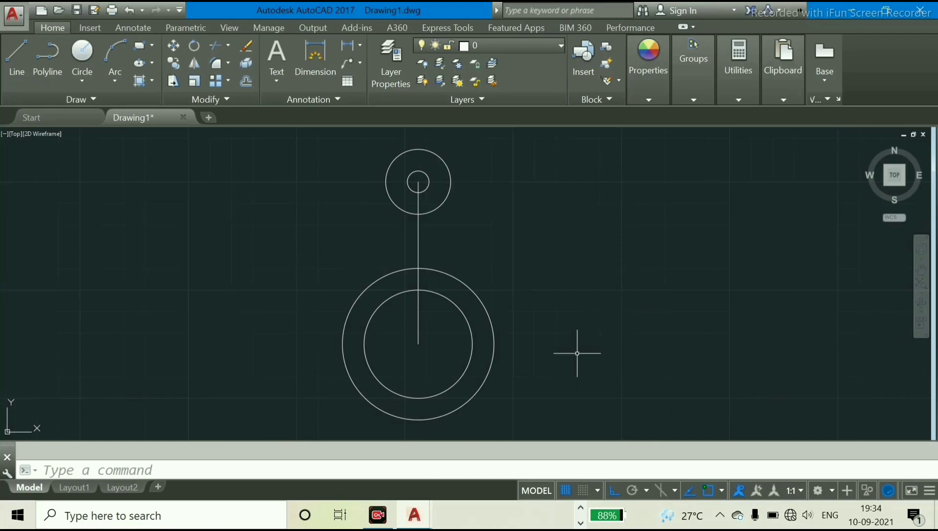
pyautogui.write('l')
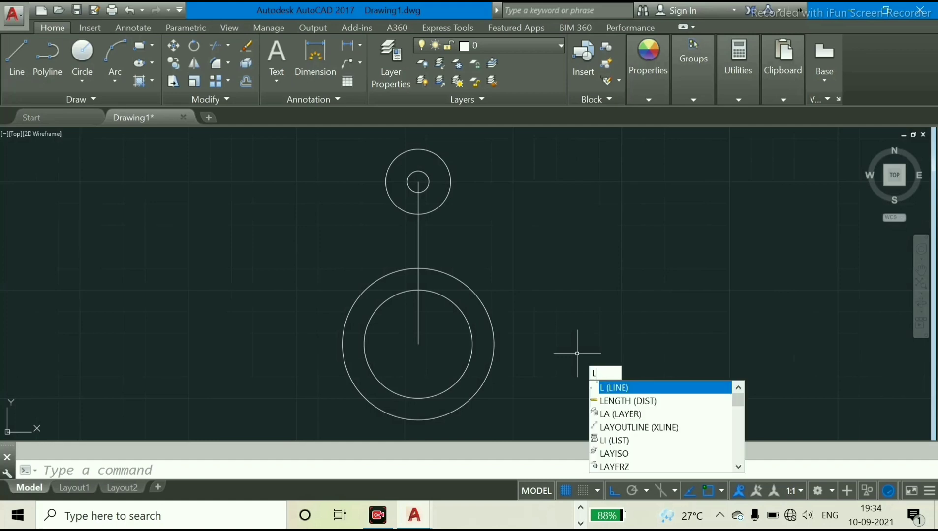
pyautogui.press('Return')
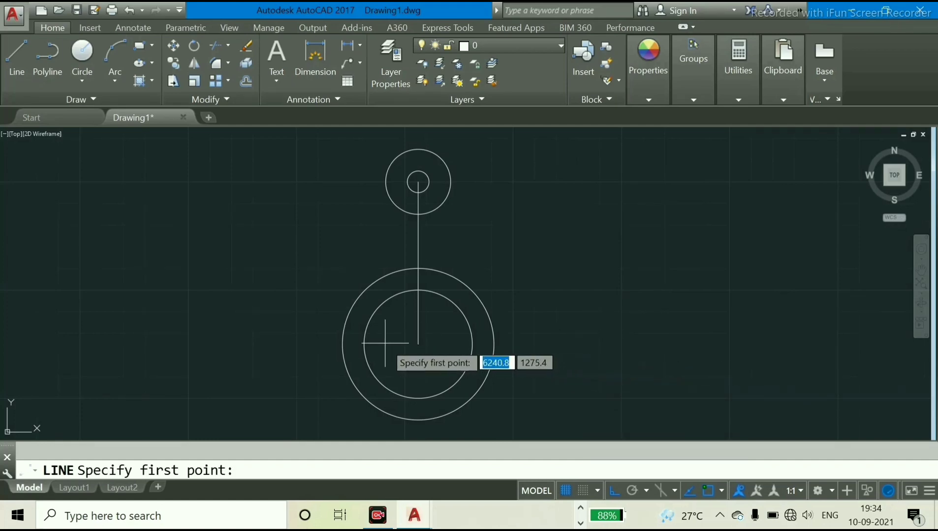
pyautogui.click(418, 344)
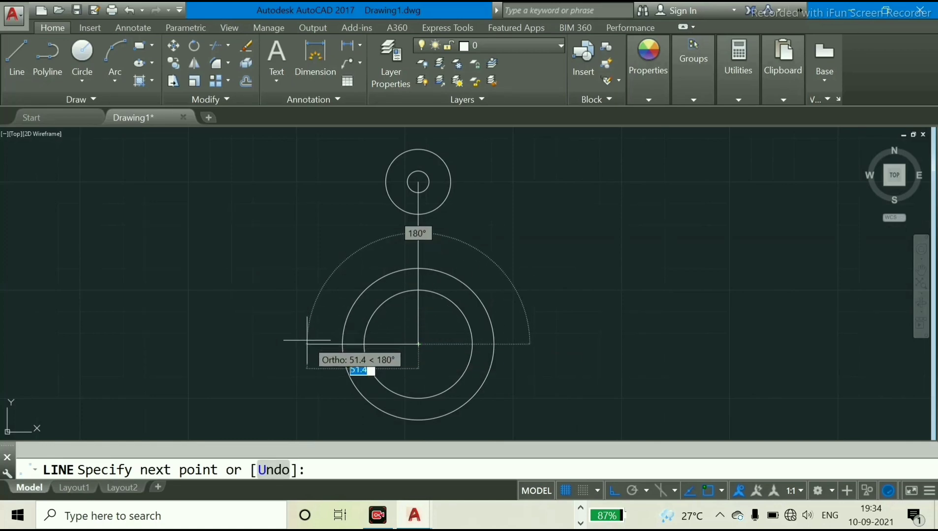
pyautogui.write('75')
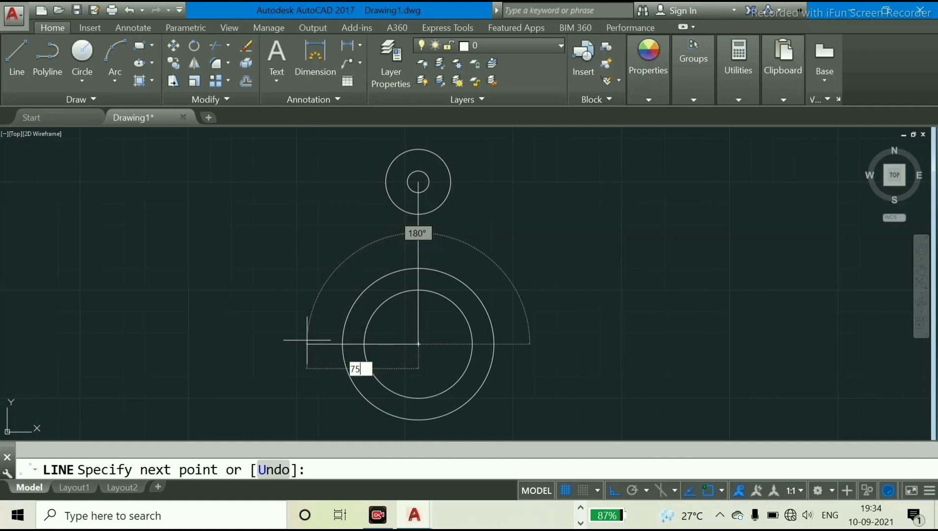
pyautogui.write('/2')
pyautogui.press('Return')
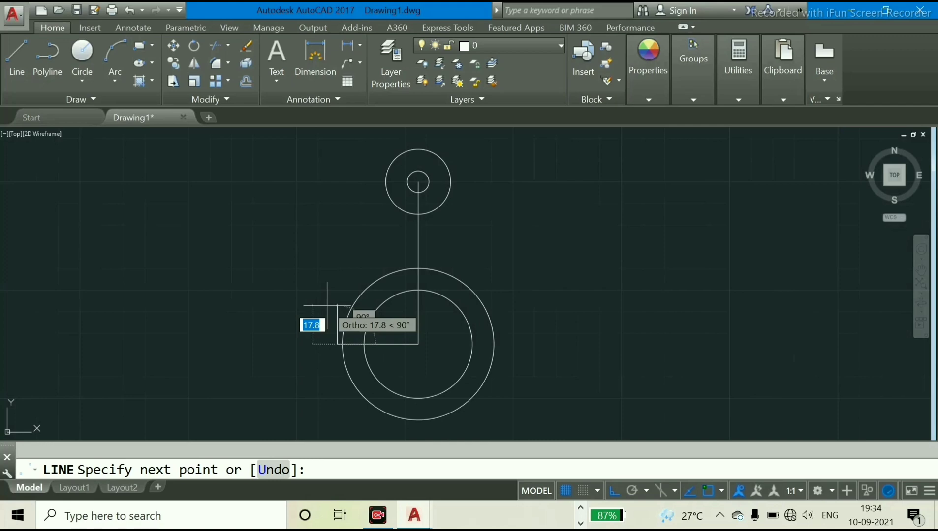
# Continue the line 12.5 mm vertically upward and 75 mm horizontally to the right to form the rectangle's upper edge
pyautogui.write('2')
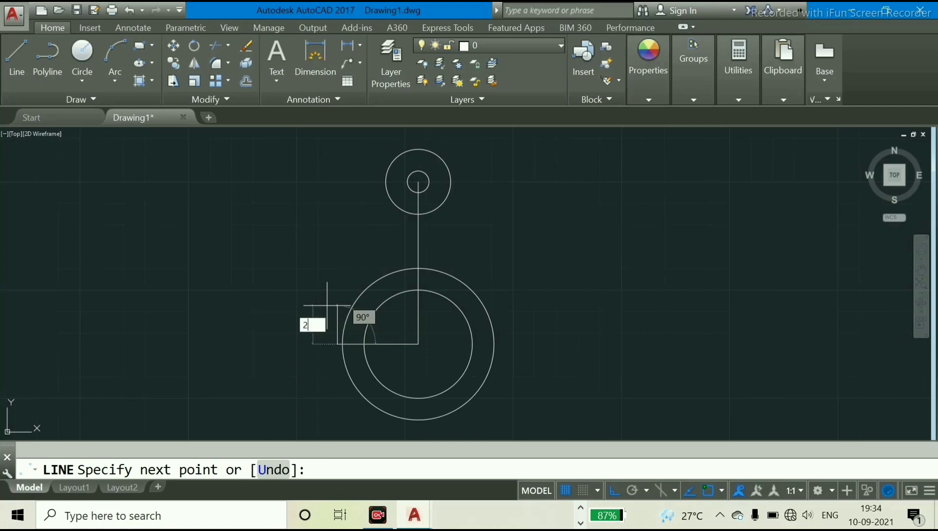
pyautogui.write('5.0')
pyautogui.press('Return')
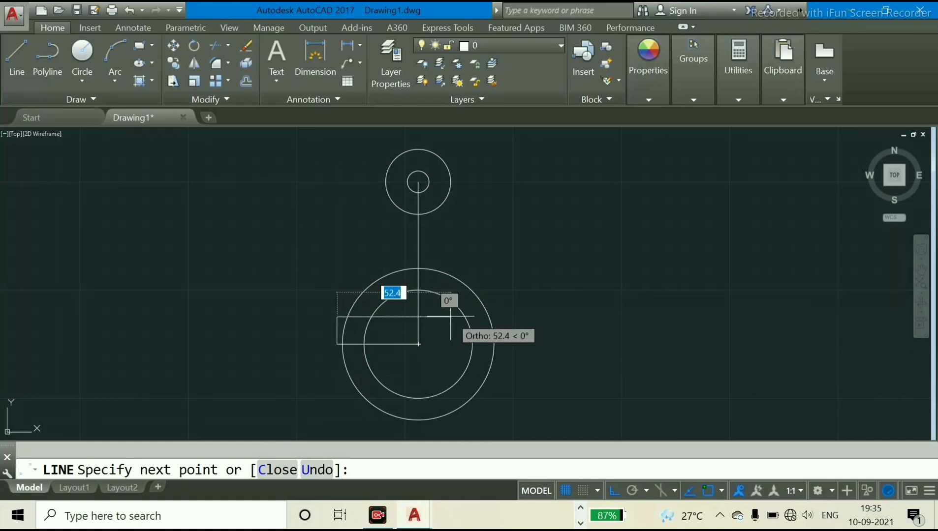
pyautogui.write('75')
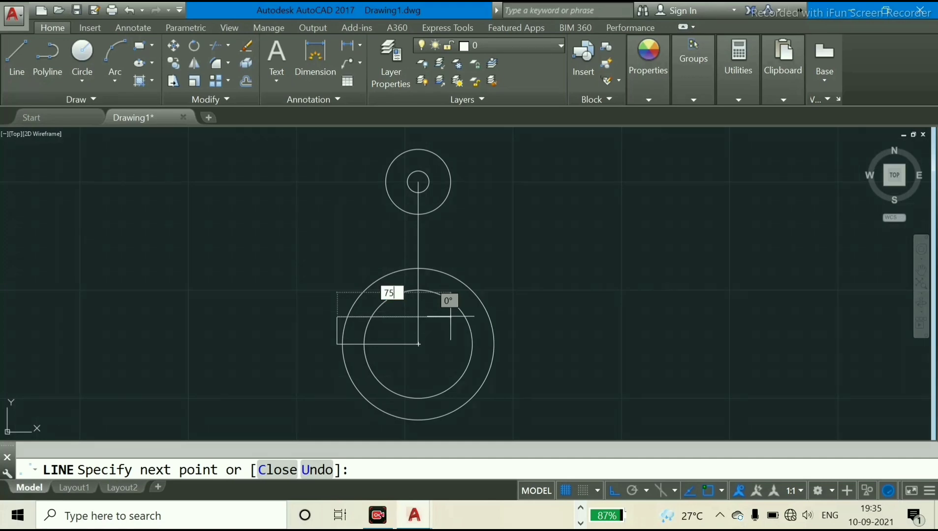
pyautogui.press('Return')
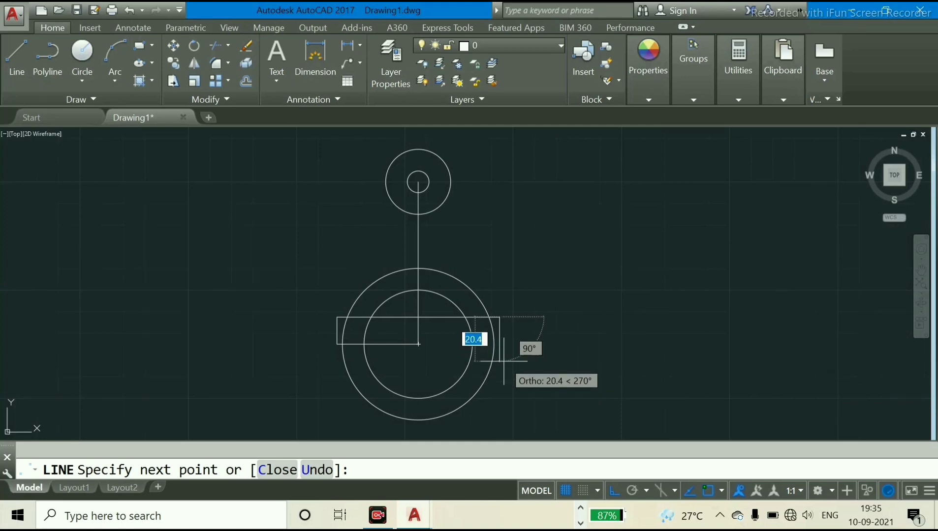
# Complete the rectangle with segments 25 mm downward and 75 mm to the left, closing it at the horizontal centre line's left end
pyautogui.write('25')
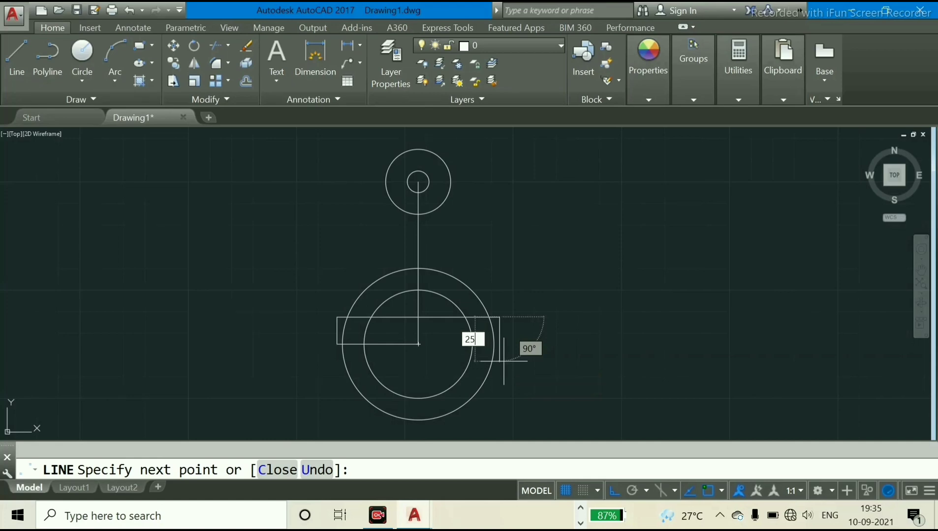
pyautogui.press('Return')
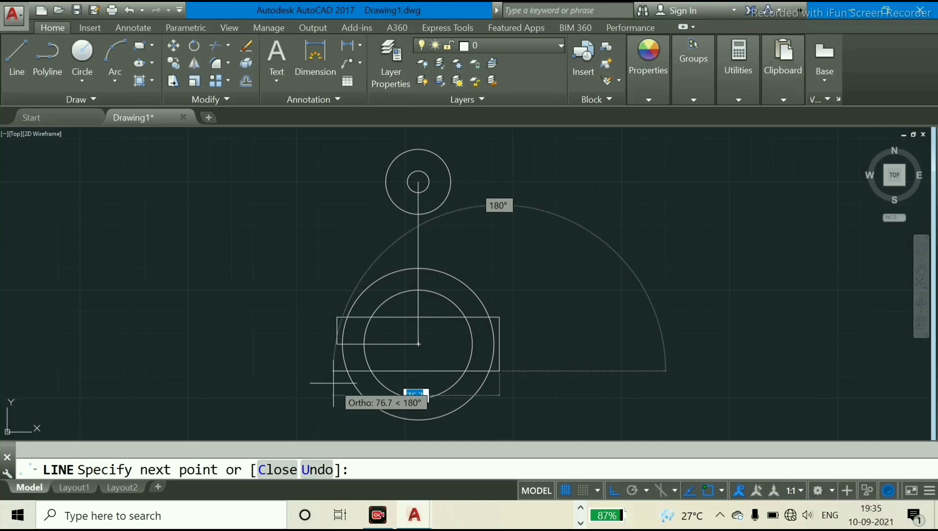
pyautogui.write('75')
pyautogui.press('Return')
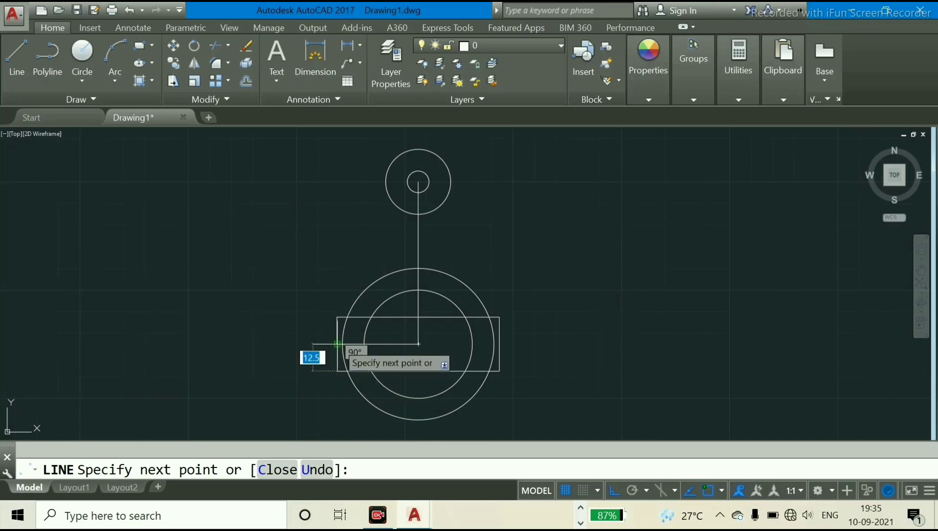
pyautogui.rightClick(337, 344)
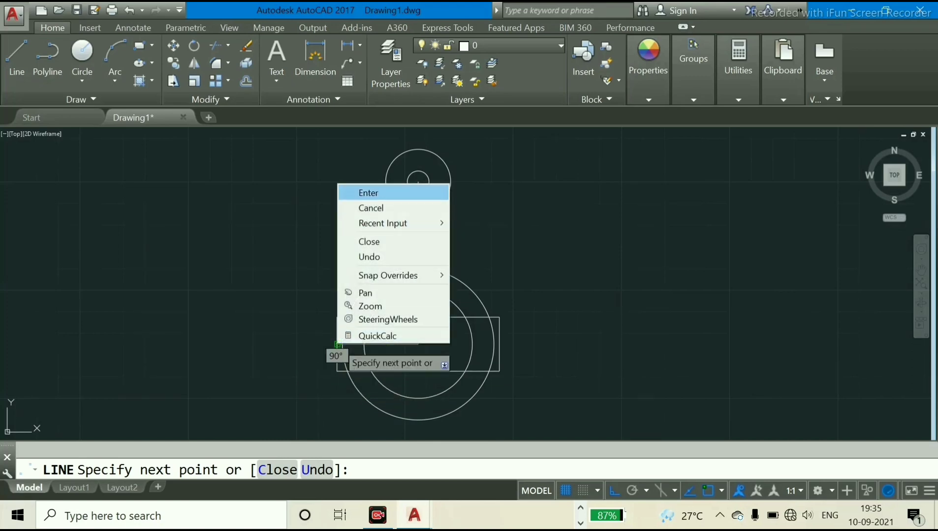
pyautogui.click(357, 193)
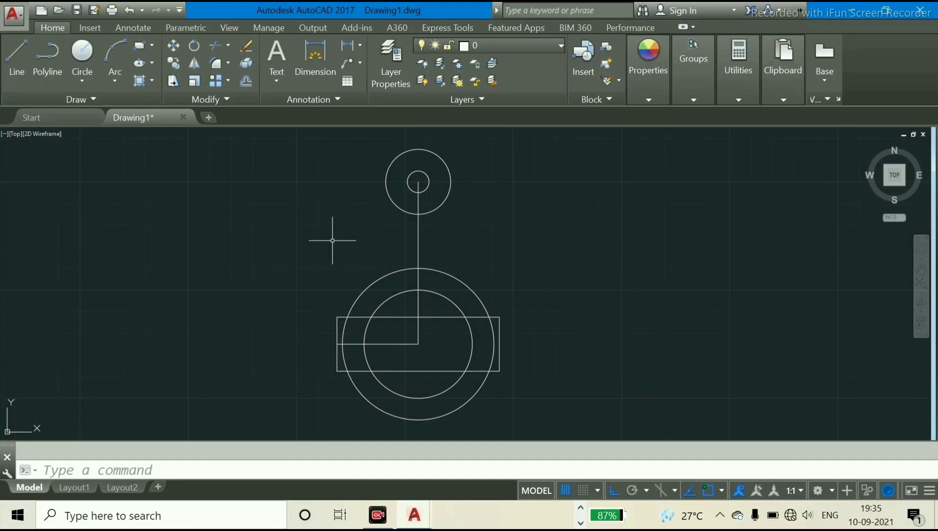
# Draw a line from the upper-left intersection of the rectangle and large outer circle tangent to the left side of the 15 mm radius circle
pyautogui.write('l')
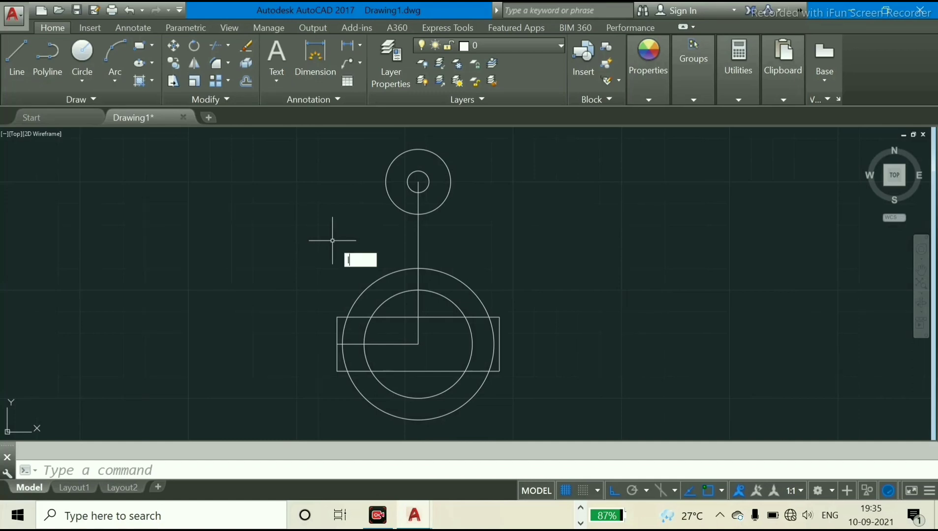
pyautogui.press('Return')
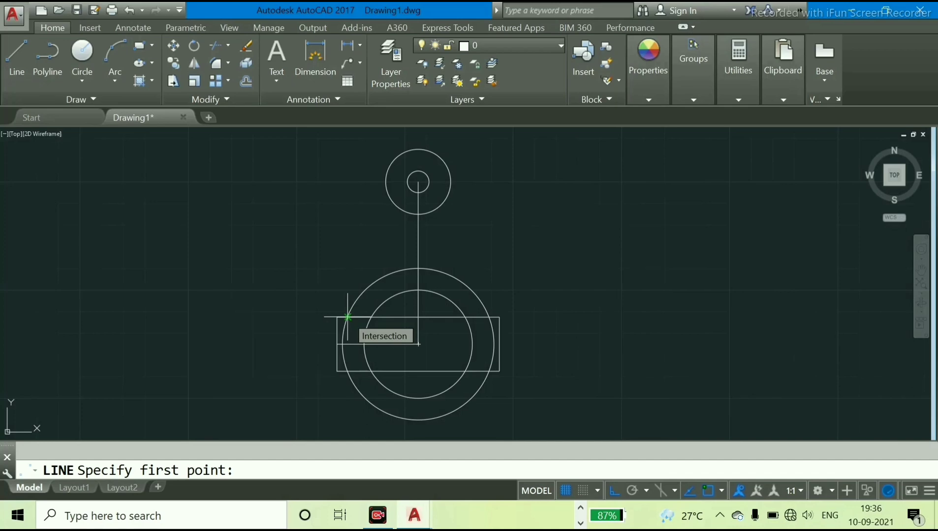
pyautogui.click(347, 317)
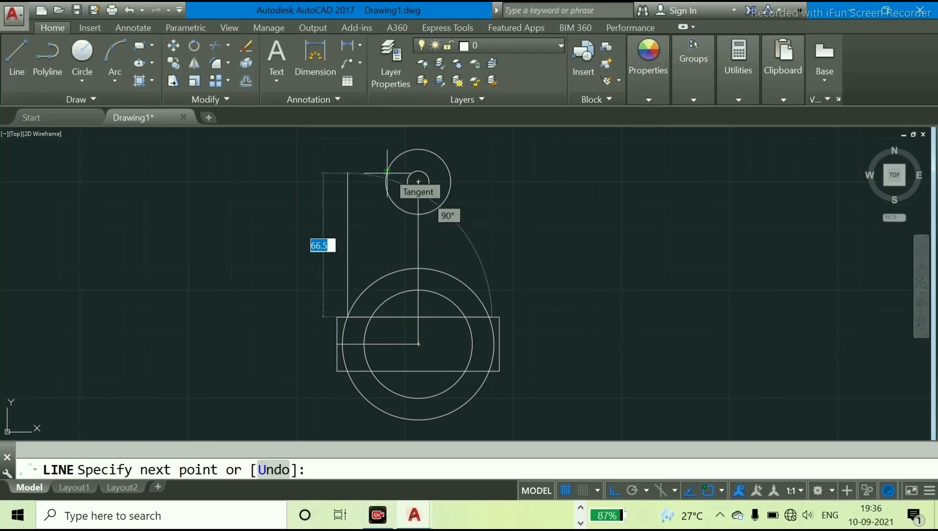
pyautogui.click(387, 173)
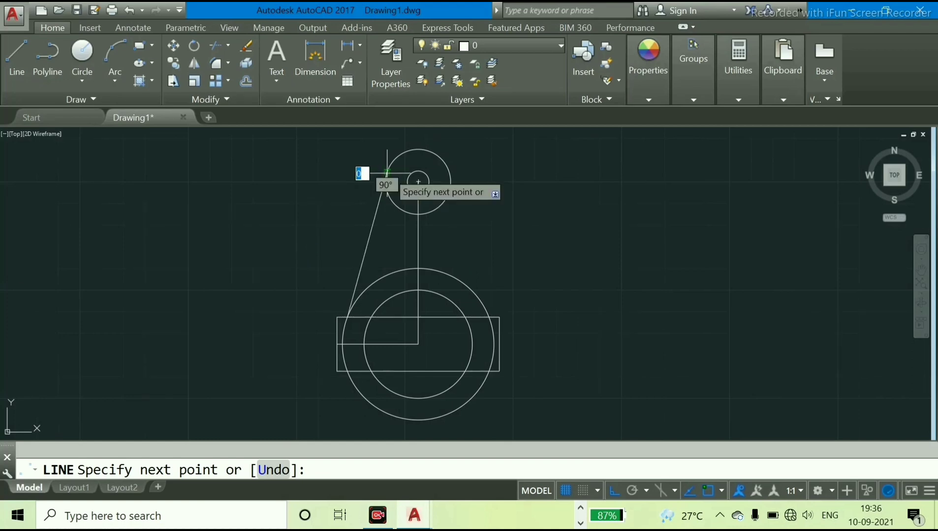
pyautogui.rightClick(388, 173)
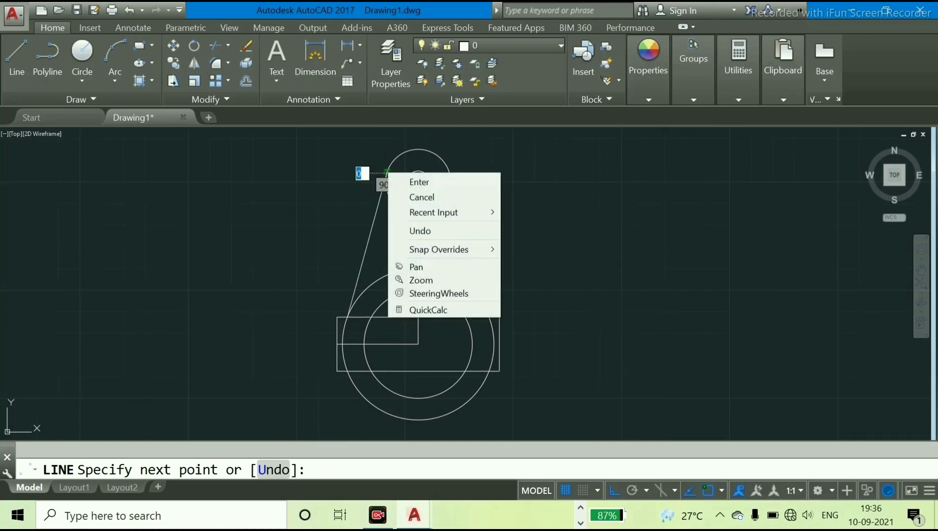
pyautogui.click(418, 182)
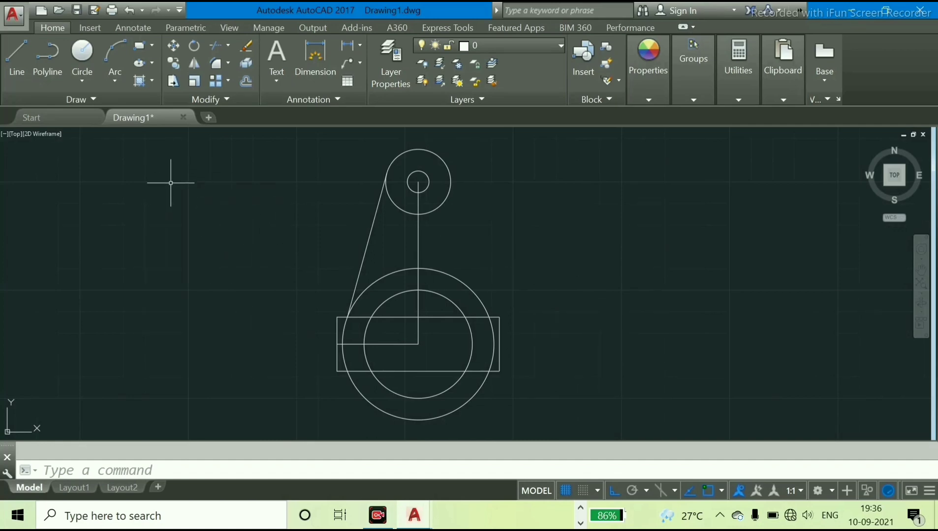
# Draw a line from the upper-right intersection of the rectangle and large outer circle tangent to the right side of the 15 mm radius circle
pyautogui.write('l')
pyautogui.press('Return')
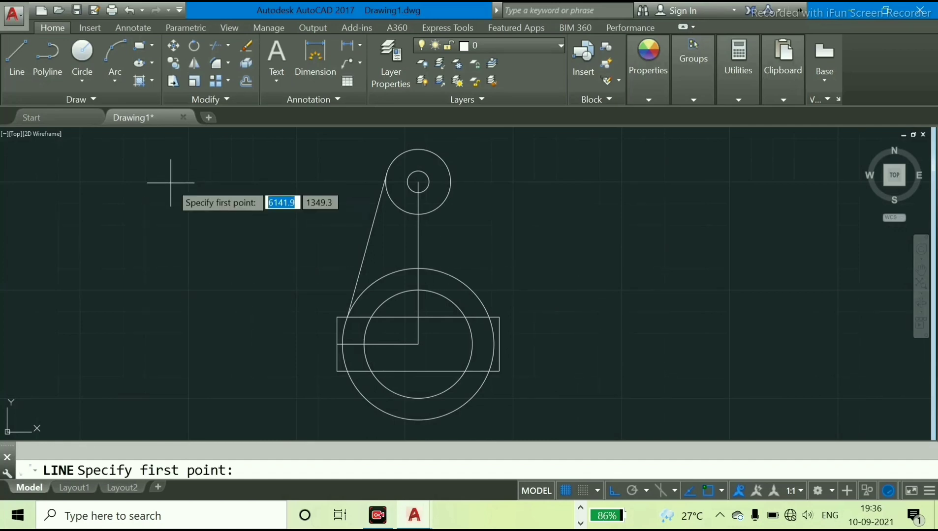
pyautogui.click(489, 317)
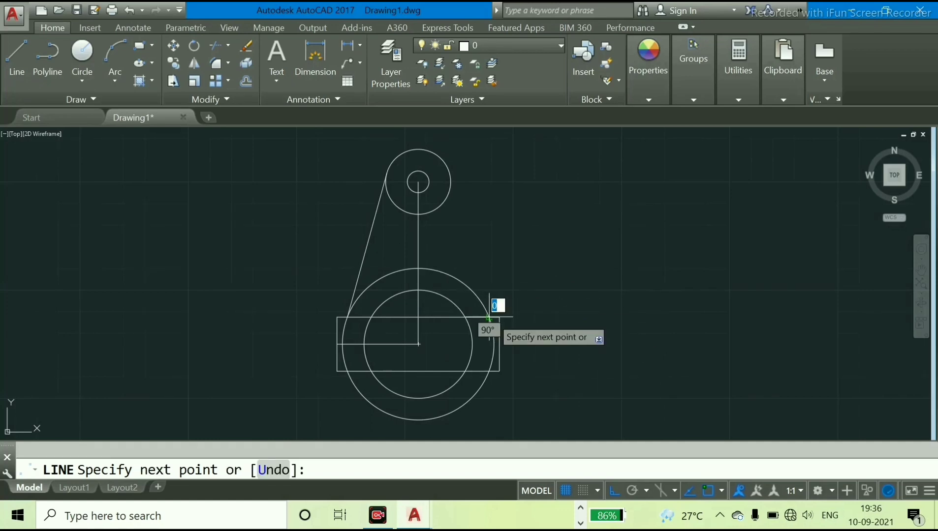
pyautogui.click(449, 174)
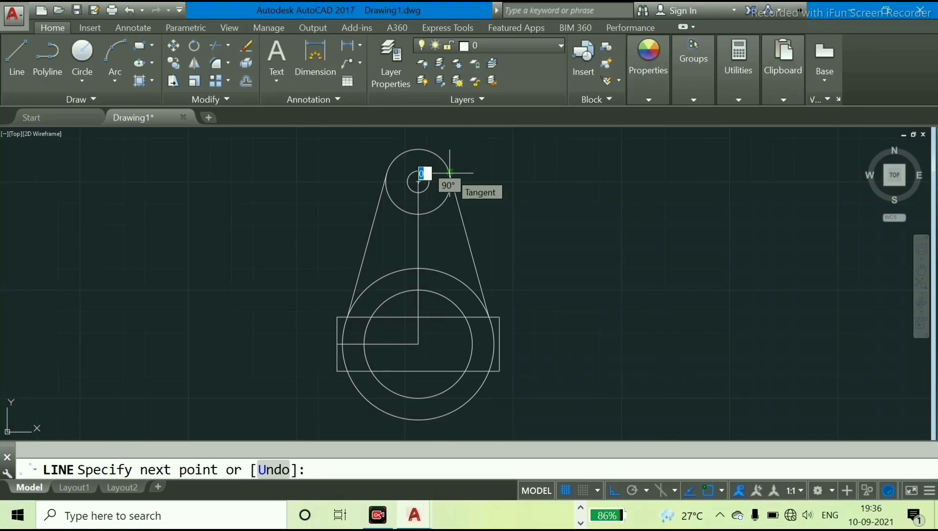
pyautogui.rightClick(449, 174)
pyautogui.click(467, 182)
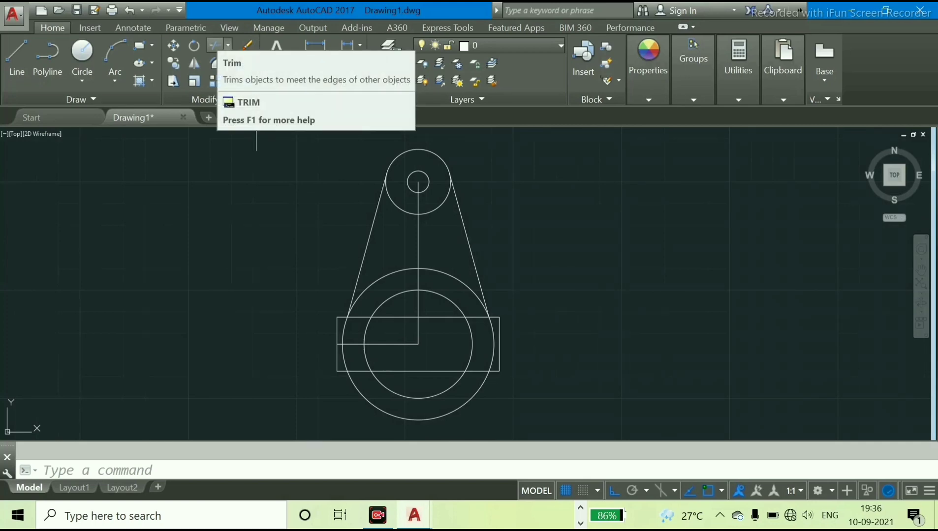
# Trim the large outer circle's upper arc between the slanted lines and its side arcs inside the rectangle, using all objects as cutting edges
pyautogui.click(228, 45)
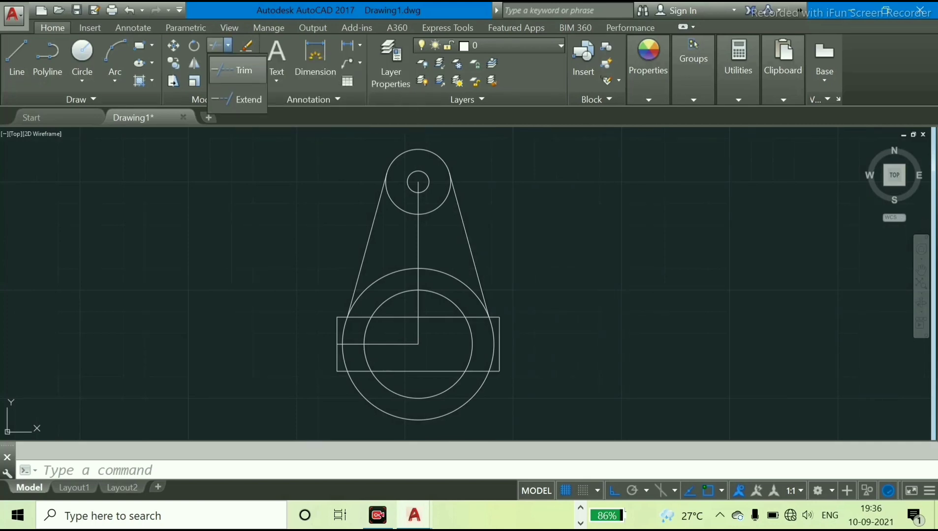
pyautogui.click(236, 70)
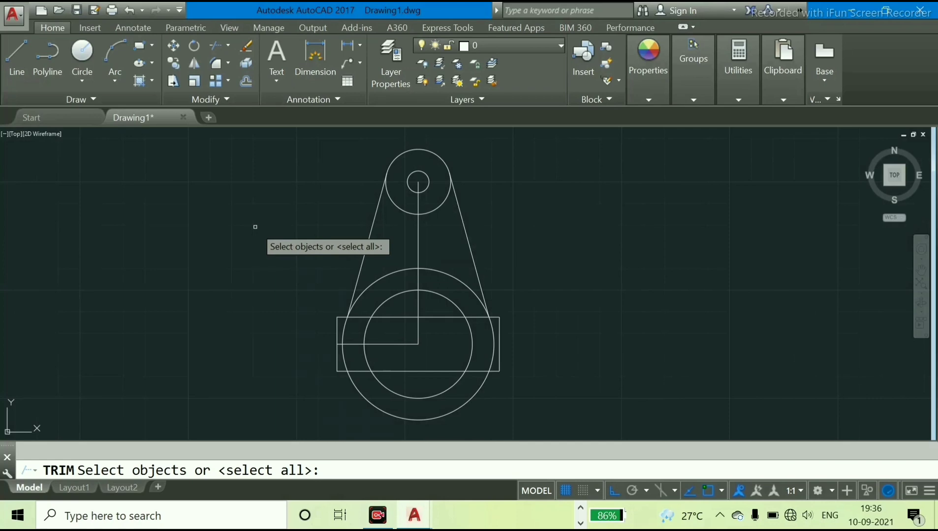
pyautogui.press('Return')
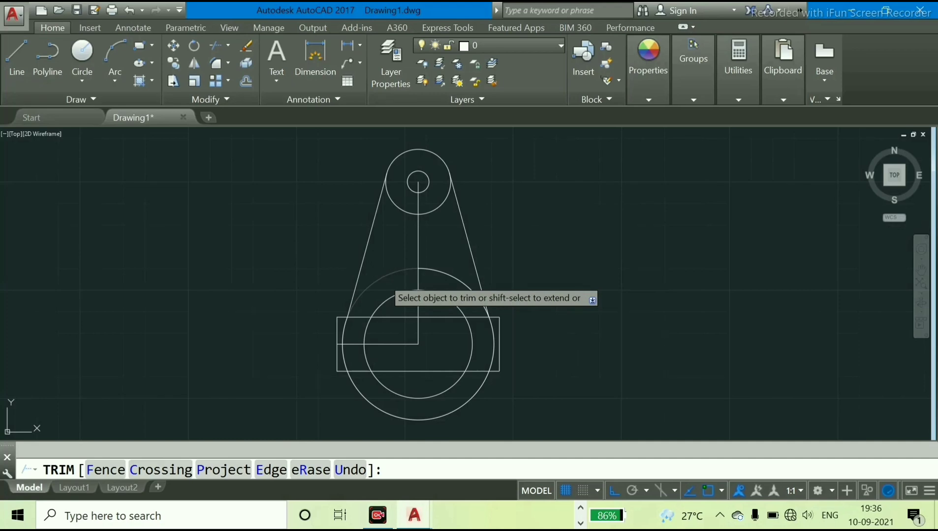
pyautogui.click(383, 277)
pyautogui.click(438, 271)
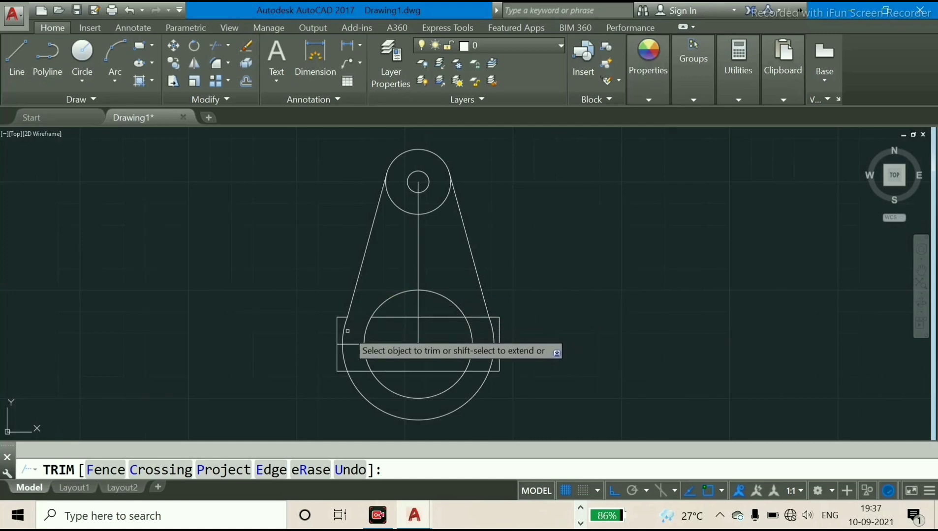
pyautogui.click(342, 328)
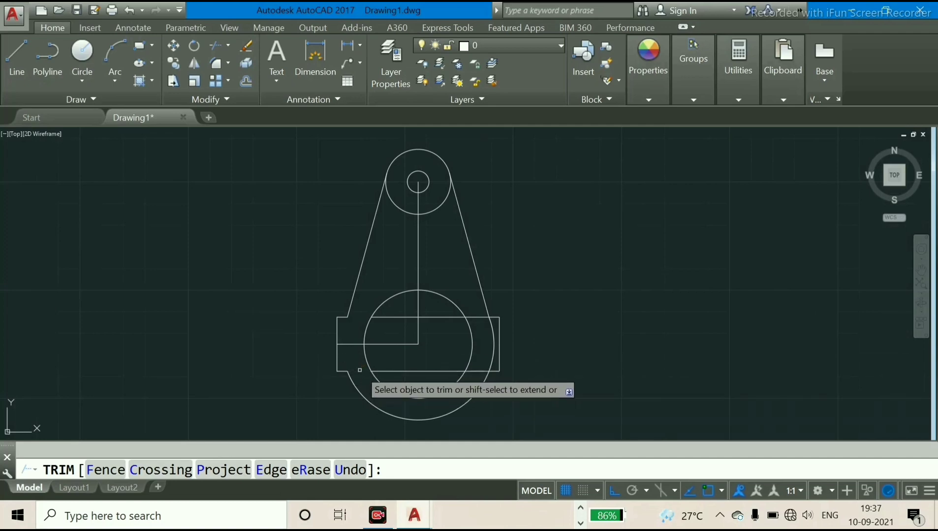
pyautogui.click(494, 363)
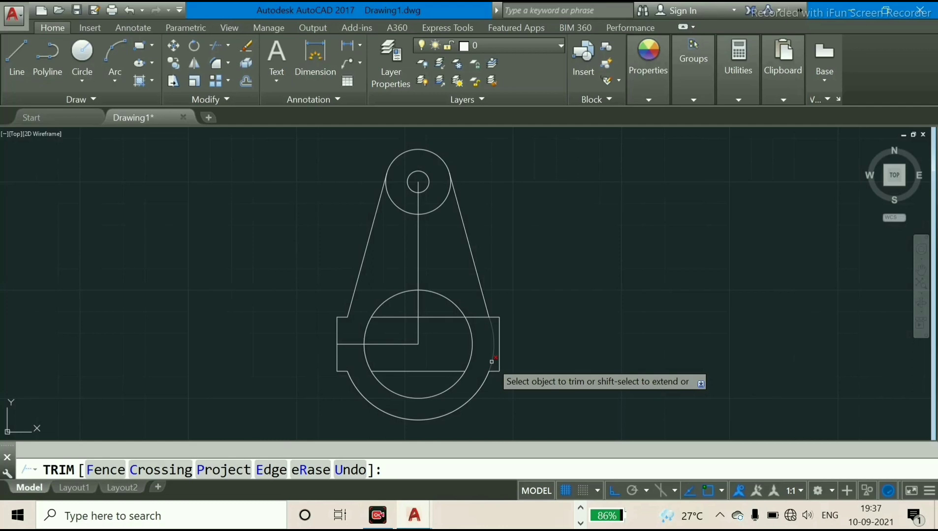
# Trim the rectangle's upper edge between the bore and the right slanted line, and its right half inside the bore
pyautogui.click(476, 315)
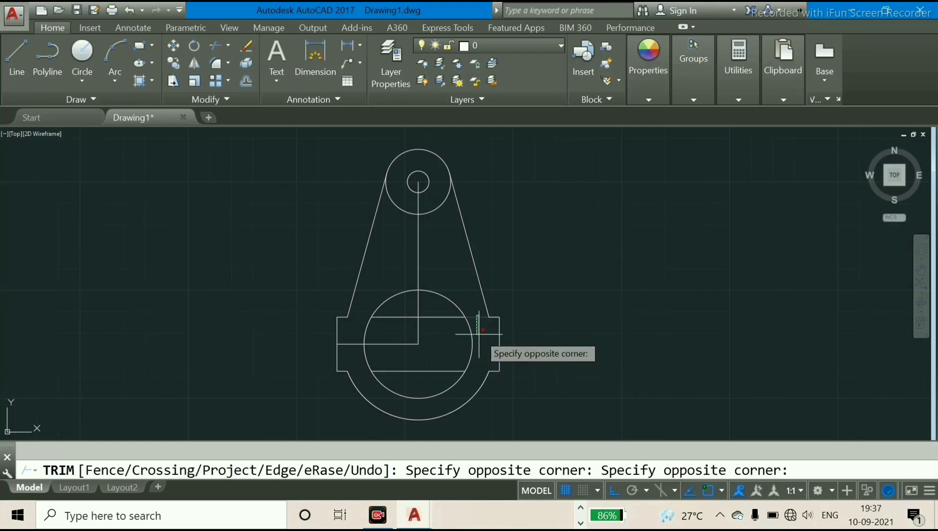
pyautogui.click(477, 330)
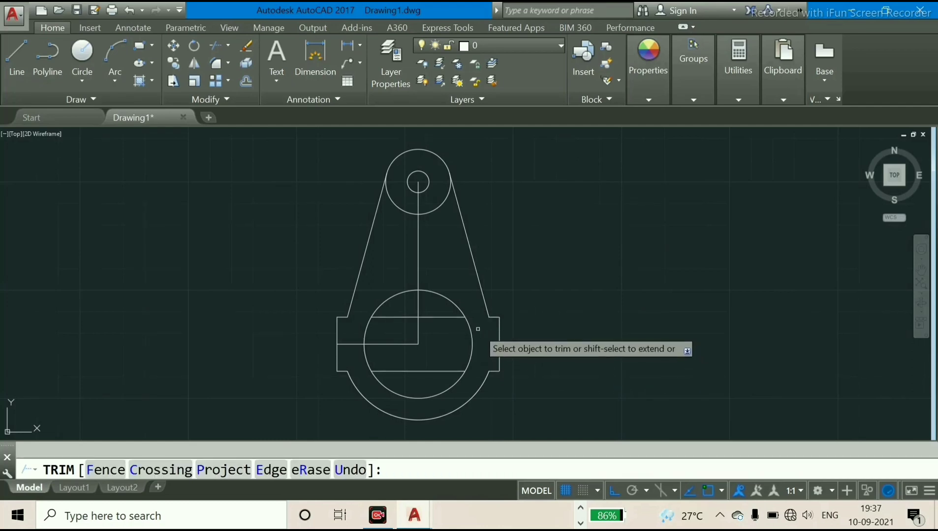
pyautogui.click(429, 317)
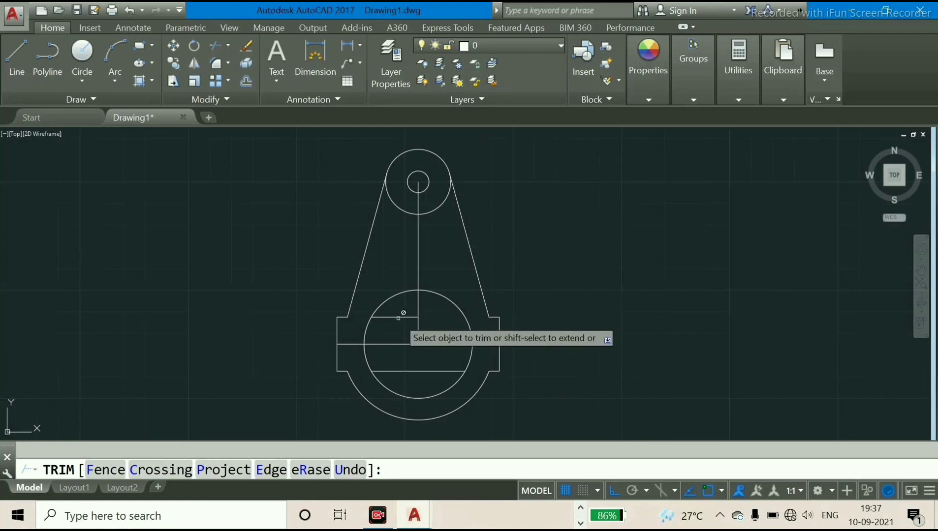
pyautogui.rightClick(549, 228)
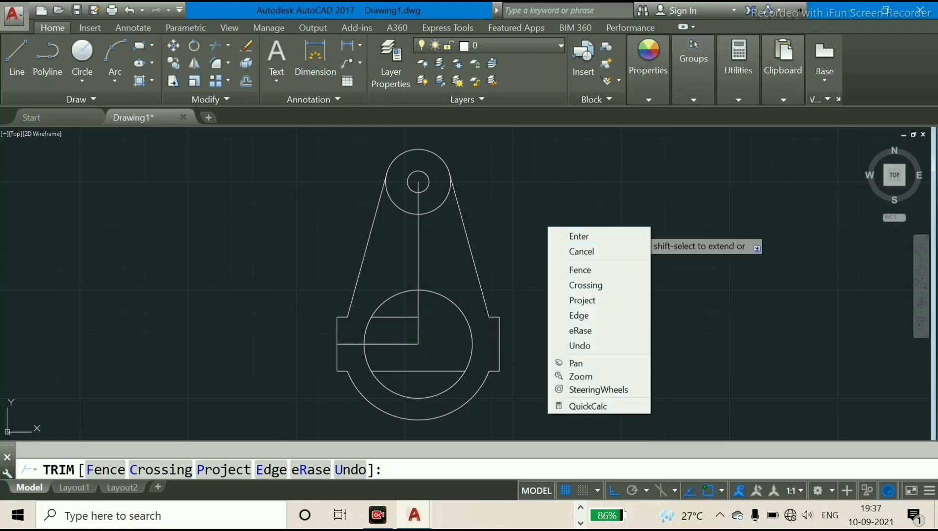
pyautogui.click(555, 252)
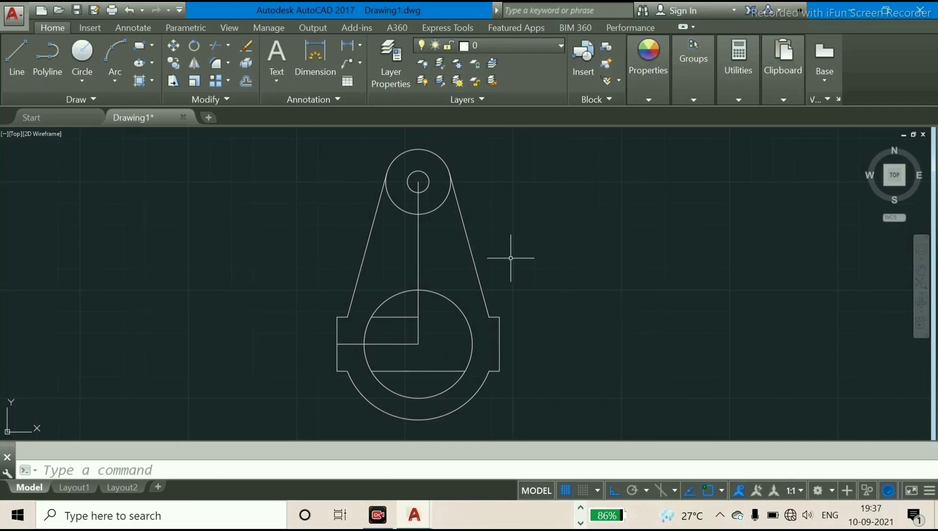
# Trim the 15 mm radius circle's lower arc between the slanted lines, and the horizontal centre line's portion outside the bore
pyautogui.press('Return')
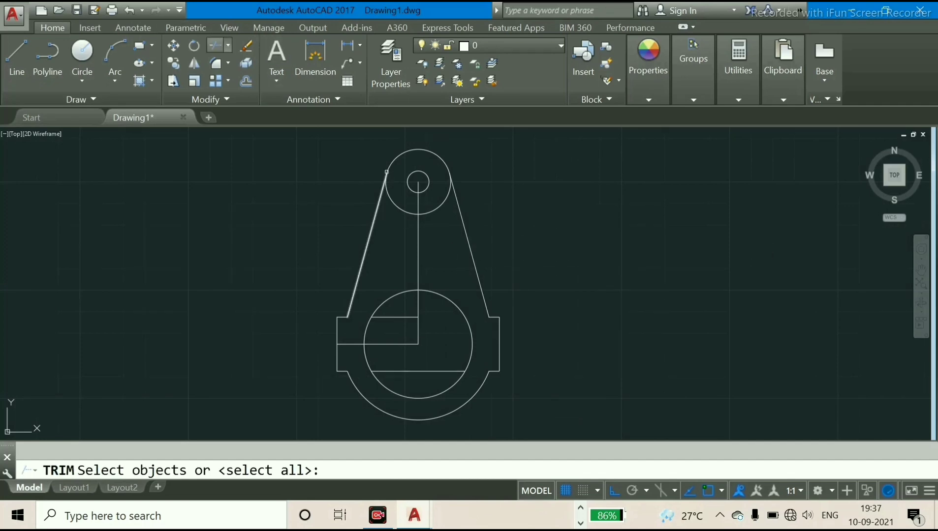
pyautogui.press('Return')
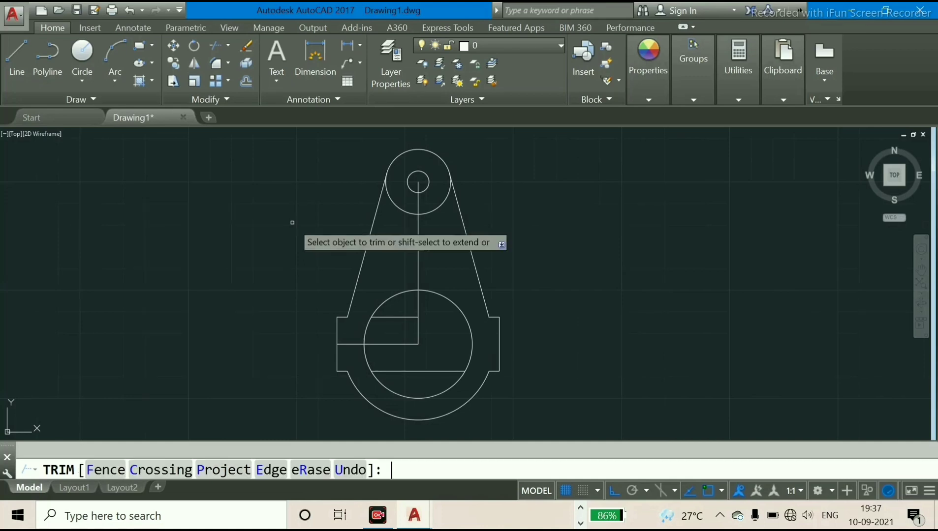
pyautogui.click(402, 207)
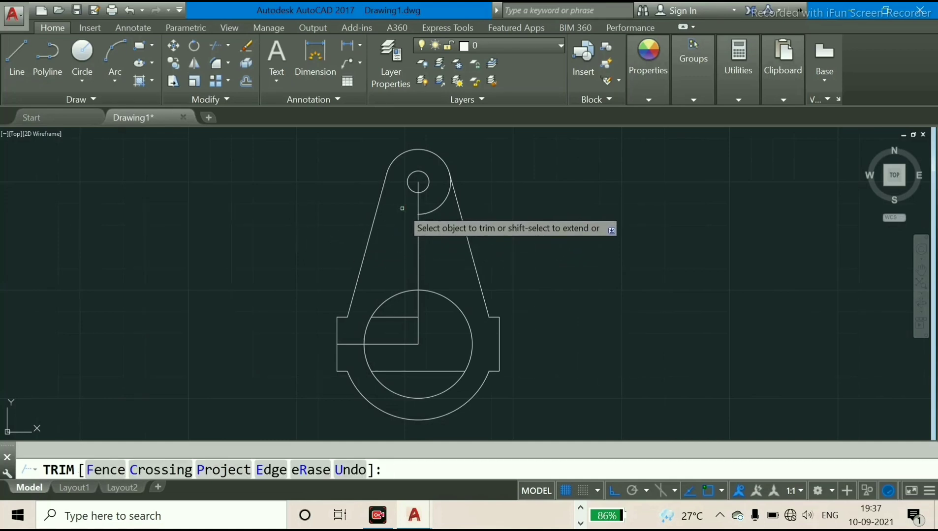
pyautogui.click(443, 204)
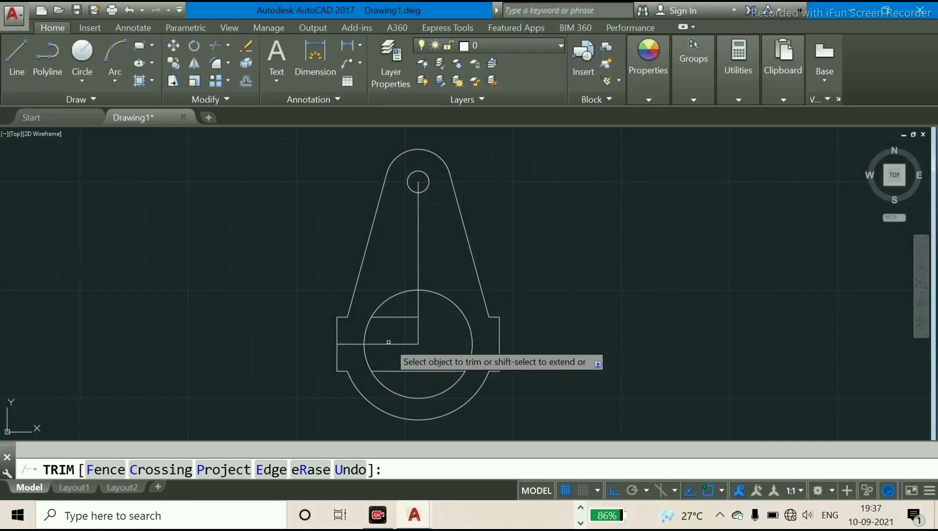
pyautogui.click(357, 345)
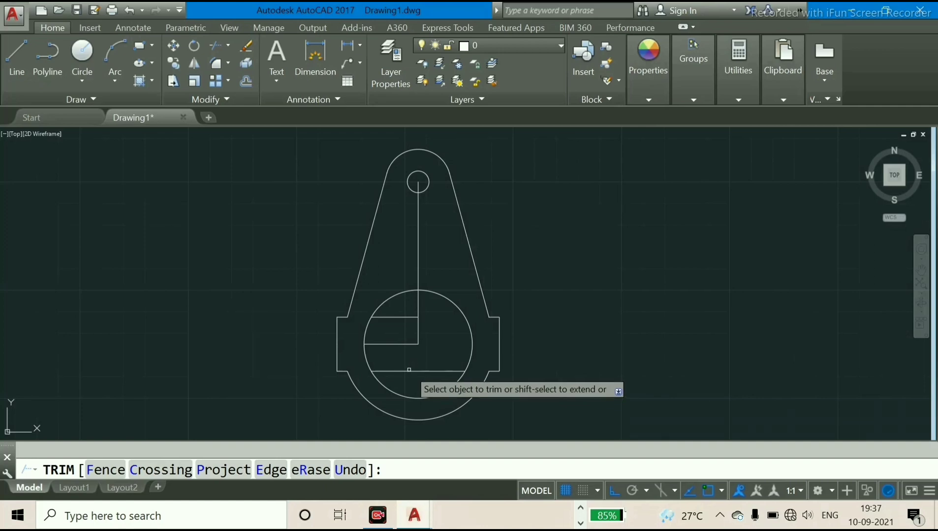
# End the trim and delete the leftover horizontal lines inside the bore and the vertical centre line joining the two hole centres
pyautogui.rightClick(425, 362)
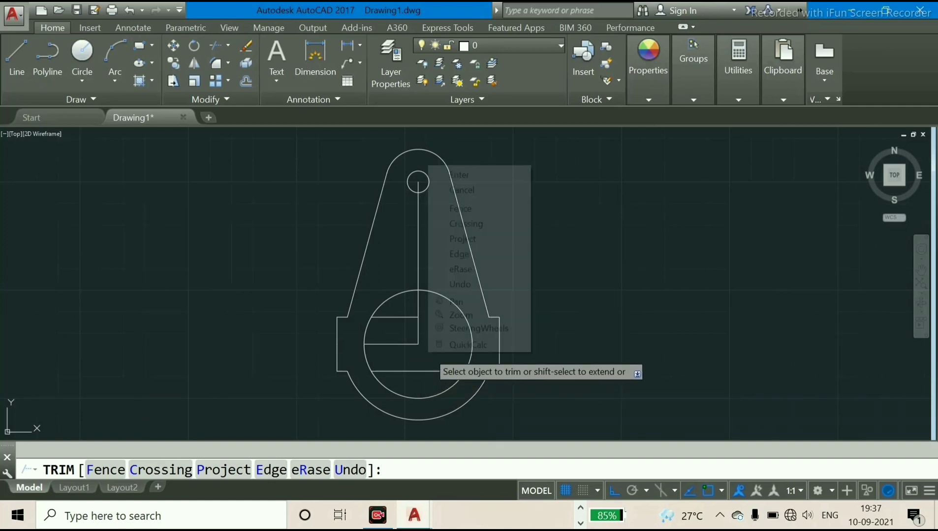
pyautogui.click(457, 174)
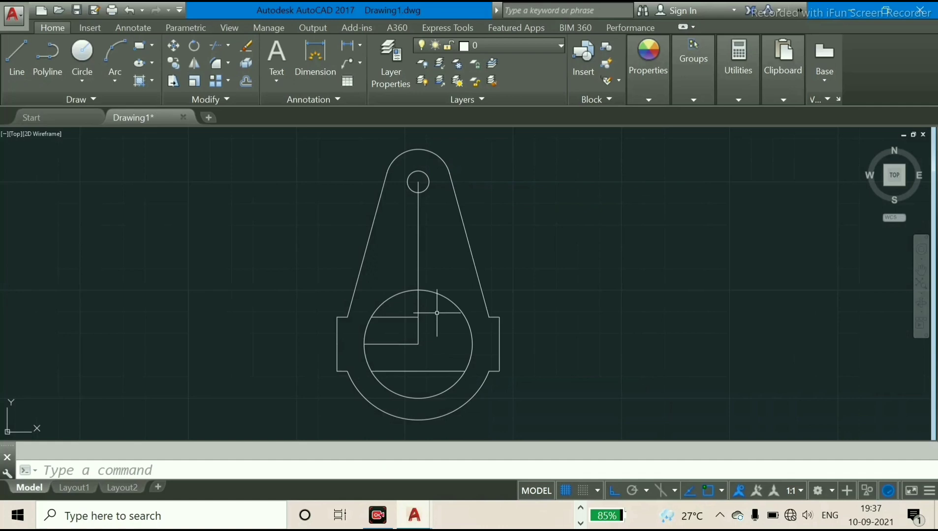
pyautogui.click(398, 316)
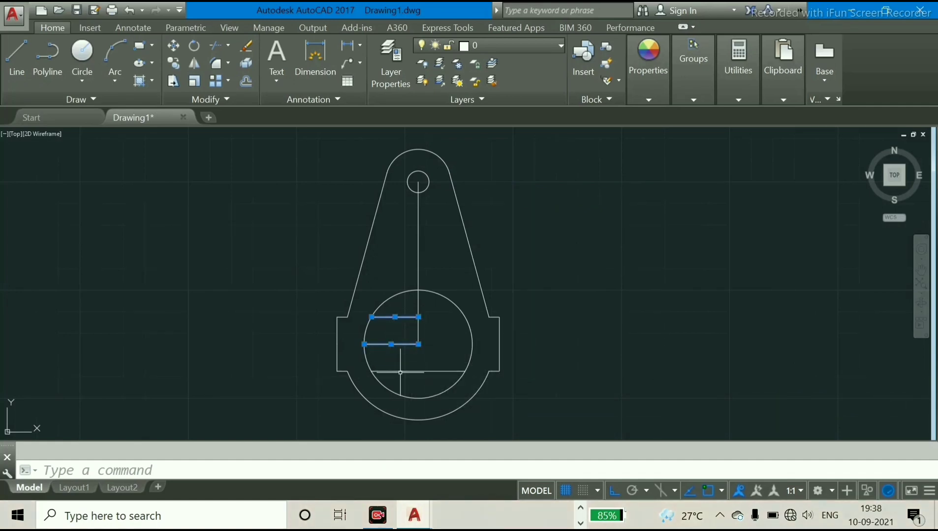
pyautogui.click(418, 302)
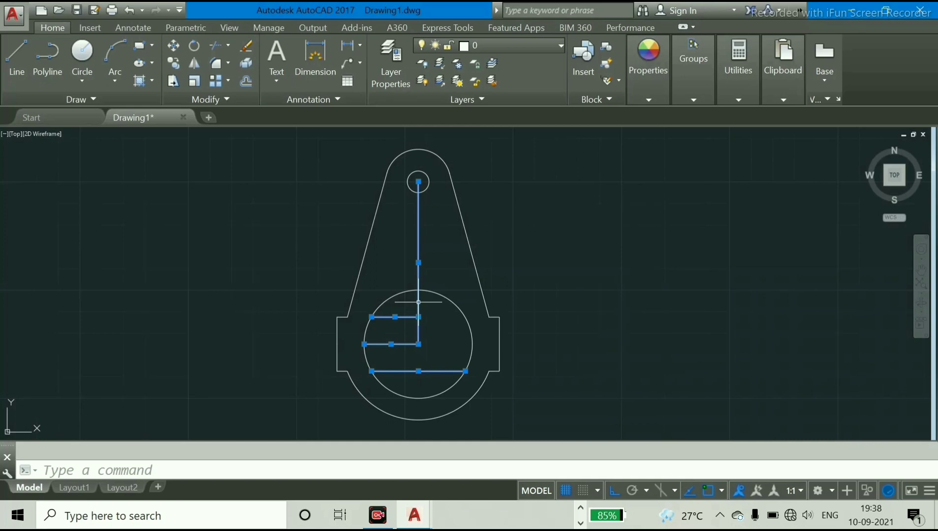
pyautogui.press('Delete')
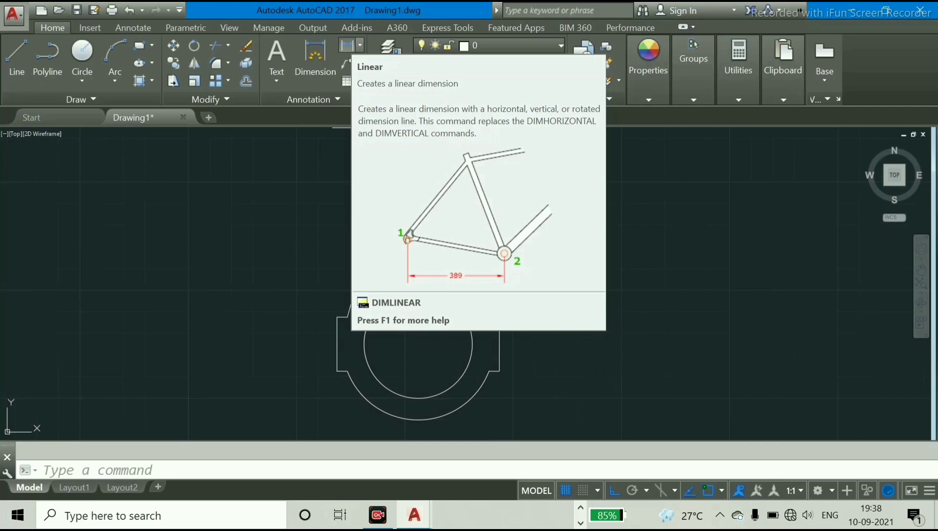
# Add diameter dimensions to the small upper hole and the large bore, placing the texts outside the profile's right side
pyautogui.click(360, 45)
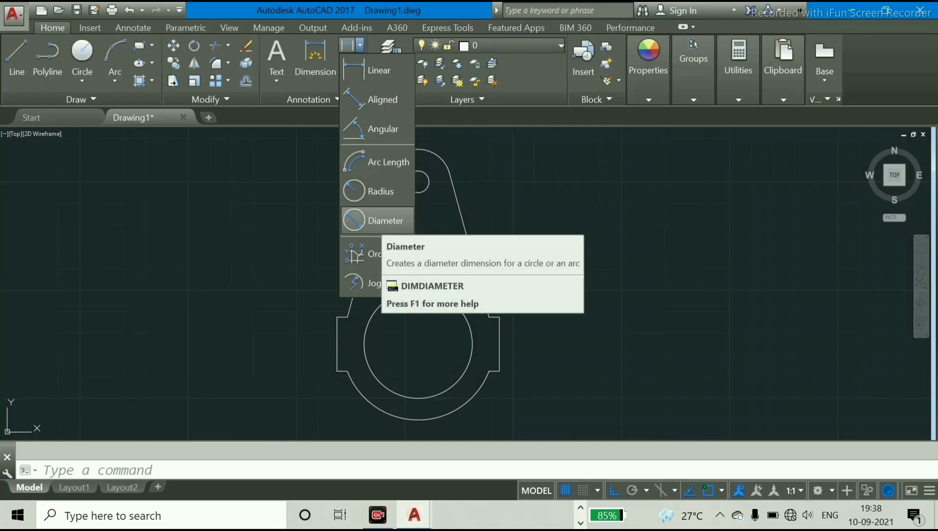
pyautogui.click(394, 219)
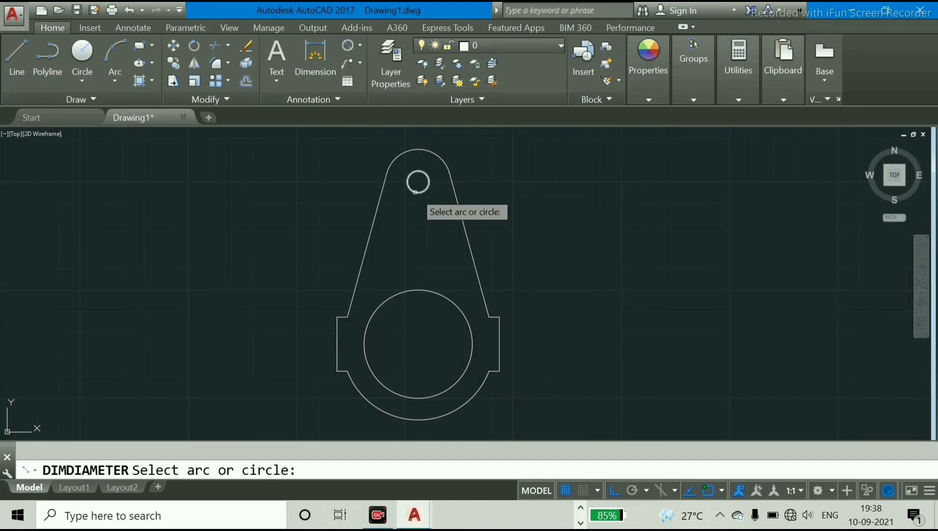
pyautogui.click(418, 171)
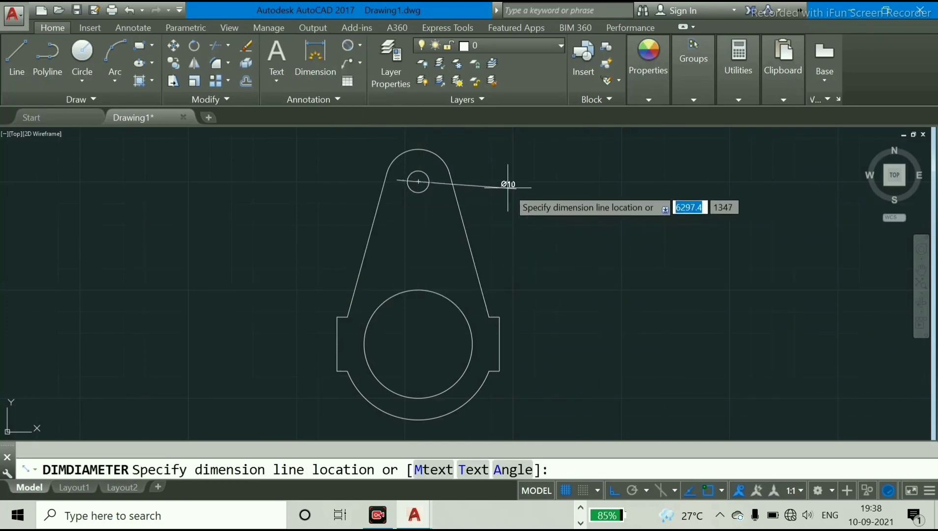
pyautogui.click(488, 185)
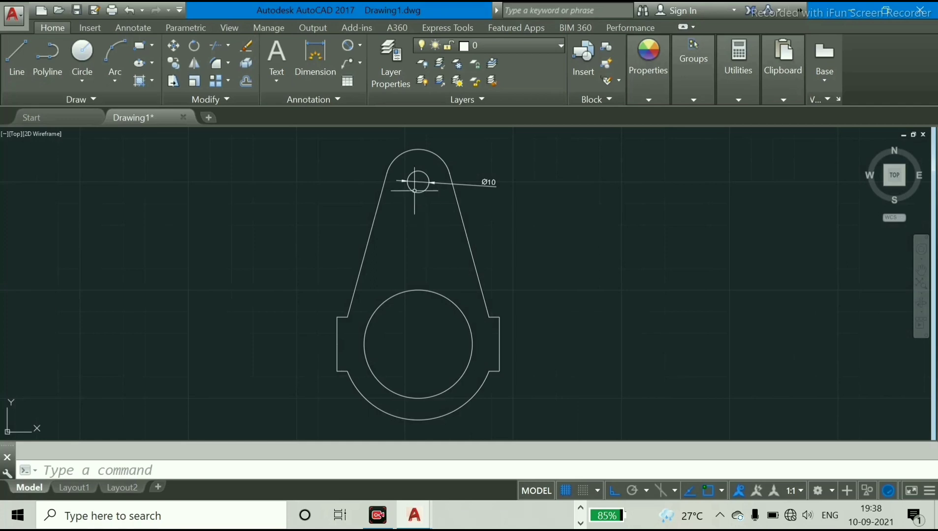
pyautogui.click(347, 45)
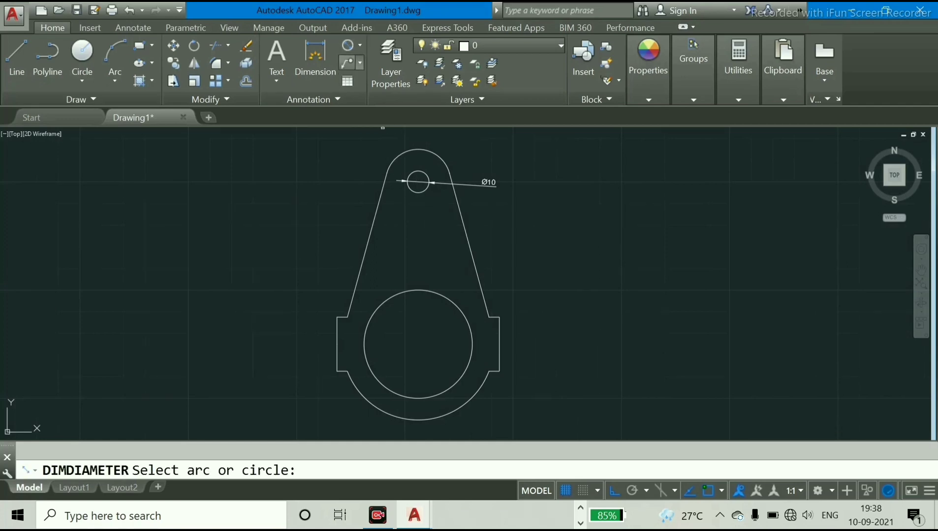
pyautogui.click(401, 294)
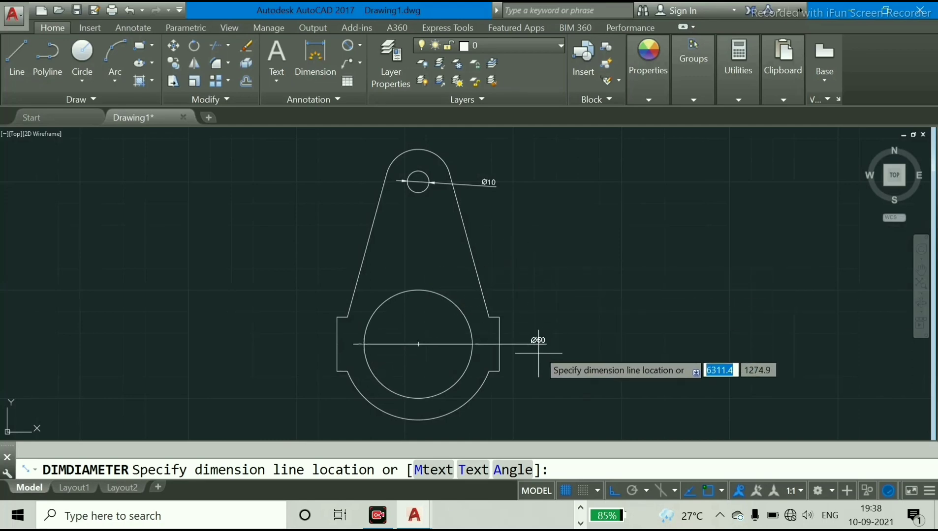
pyautogui.click(507, 412)
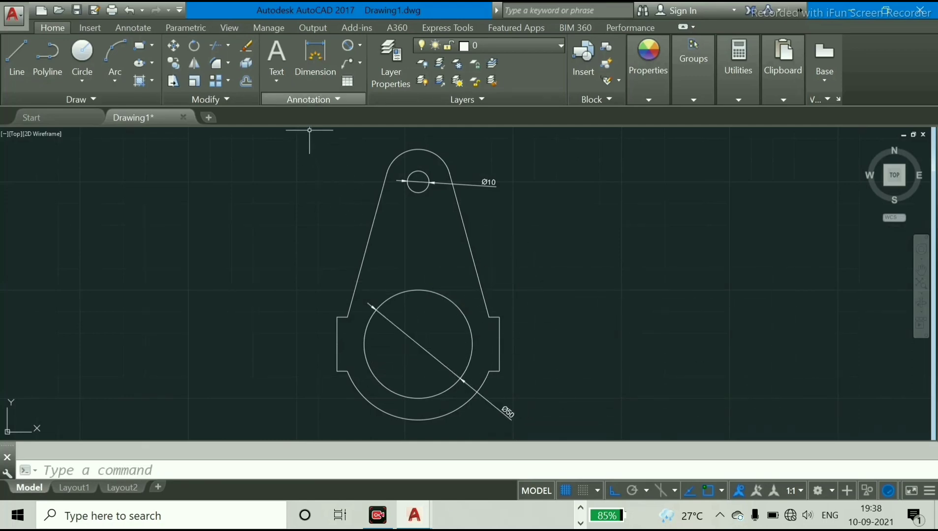
# Add radius dimensions to the rounded upper end and the large lower outer arc, placing both texts left of the profile
pyautogui.click(360, 45)
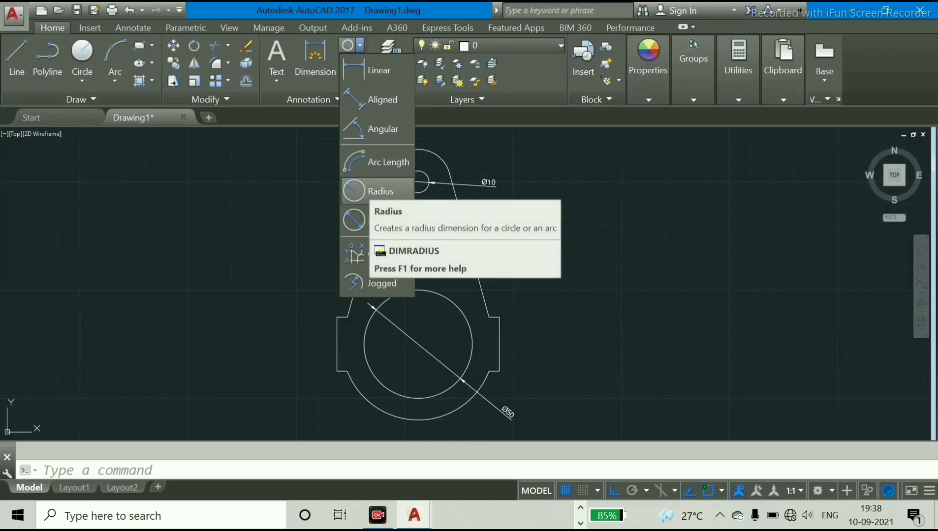
pyautogui.click(374, 191)
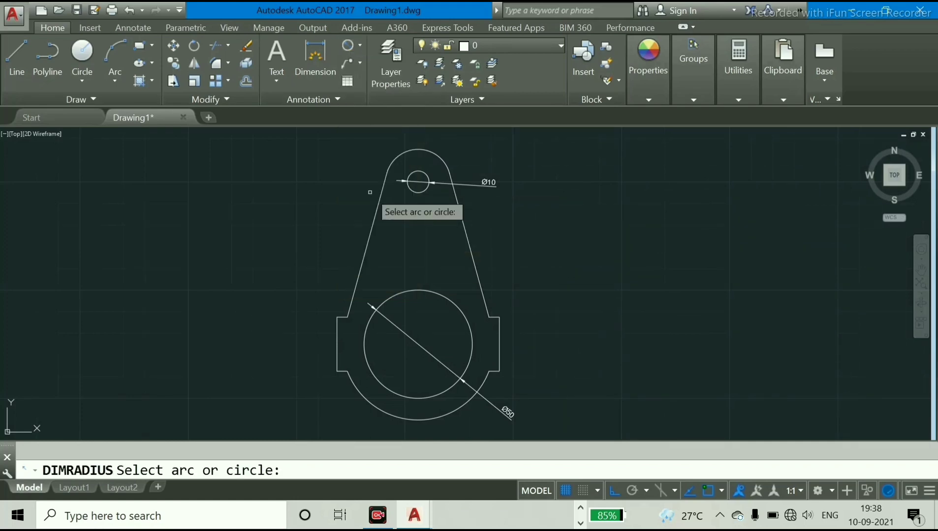
pyautogui.click(399, 157)
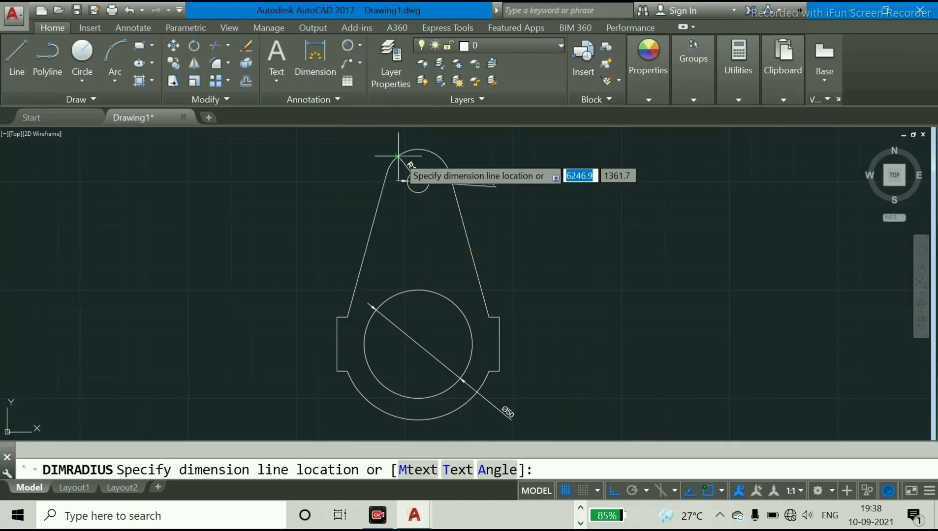
pyautogui.click(351, 145)
pyautogui.press('Return')
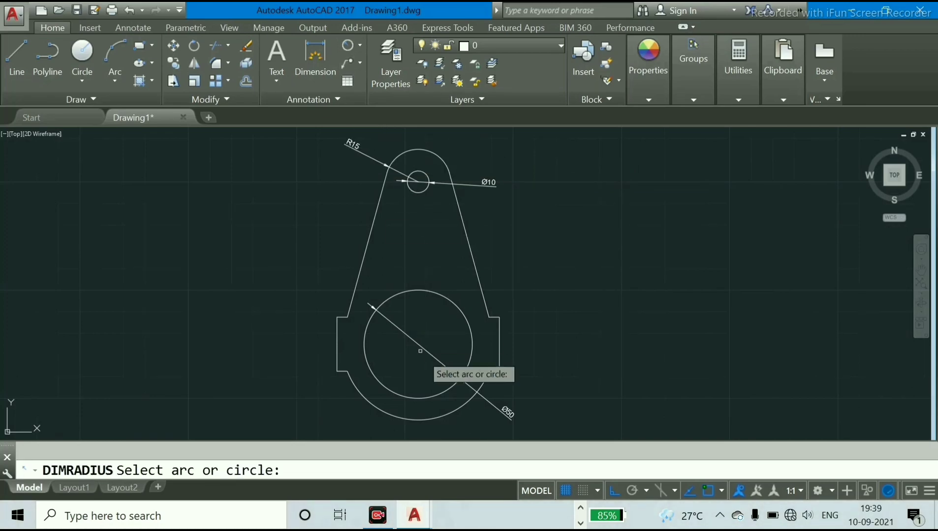
pyautogui.click(463, 416)
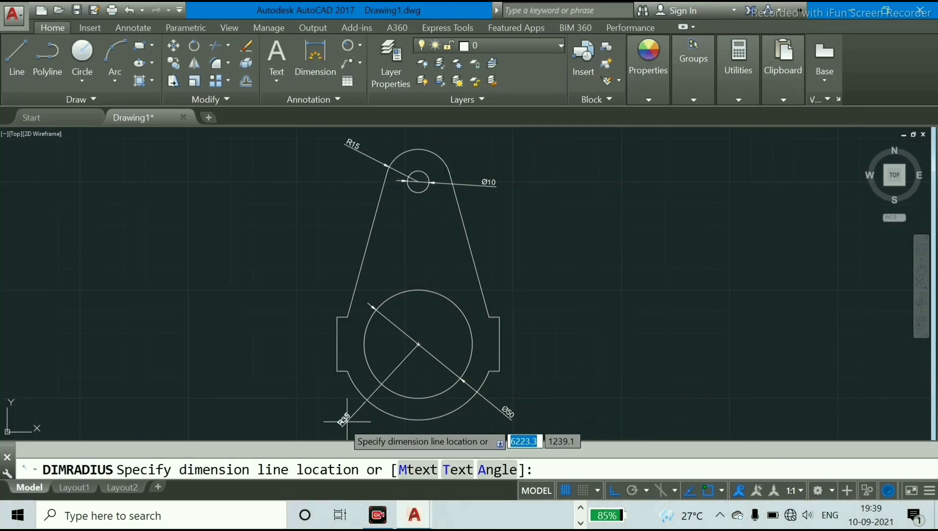
pyautogui.click(324, 423)
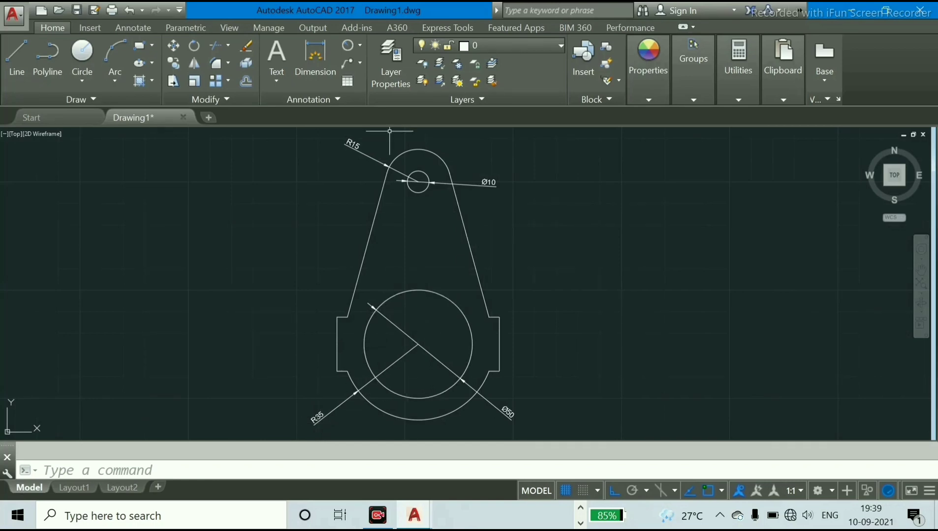
# Add a vertical linear dimension between the centres of the small hole and the bore, placed left of the profile
pyautogui.click(360, 45)
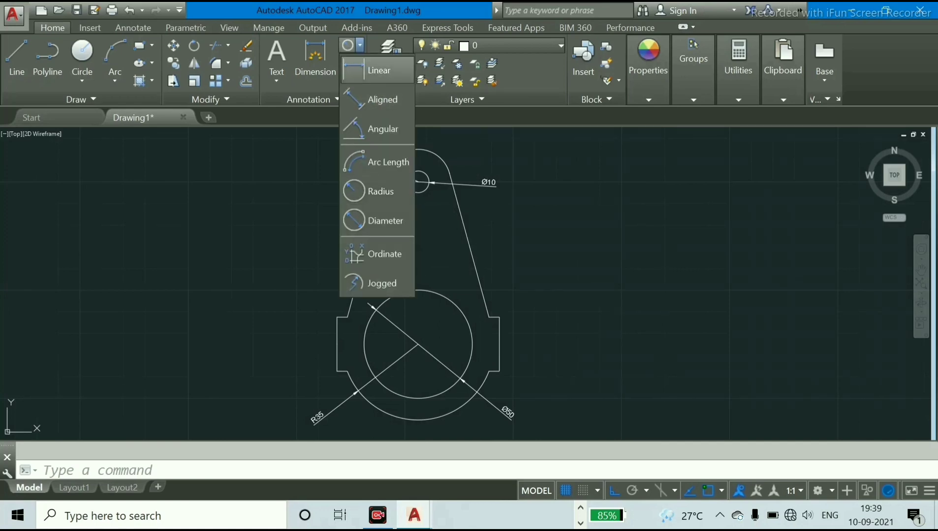
pyautogui.click(379, 71)
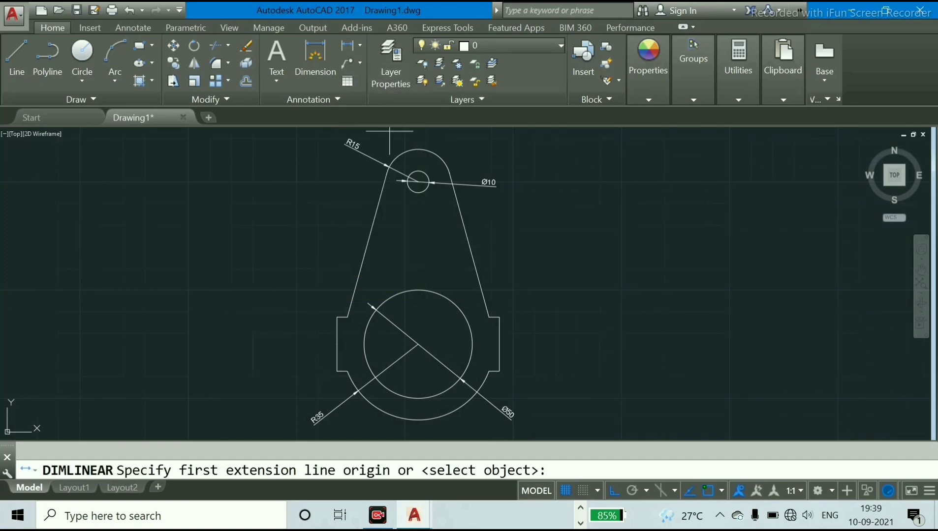
pyautogui.click(418, 182)
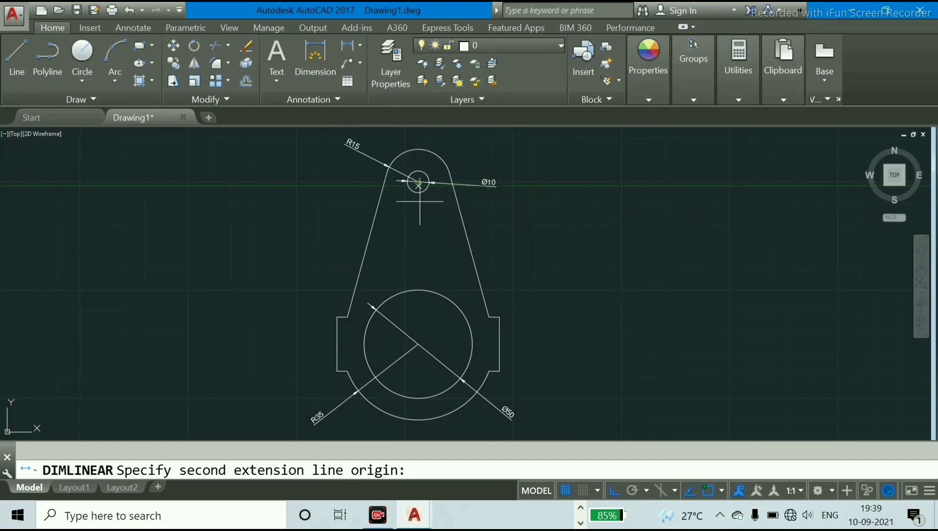
pyautogui.click(418, 345)
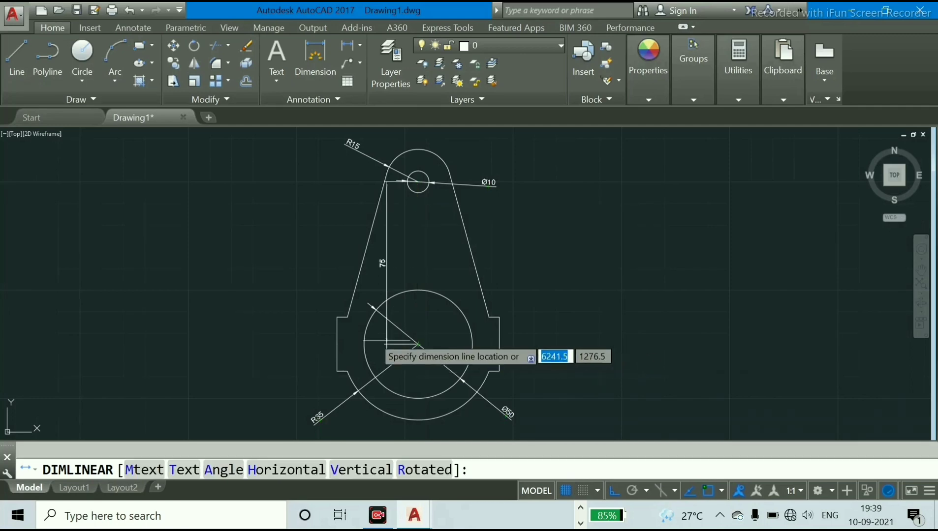
pyautogui.click(294, 279)
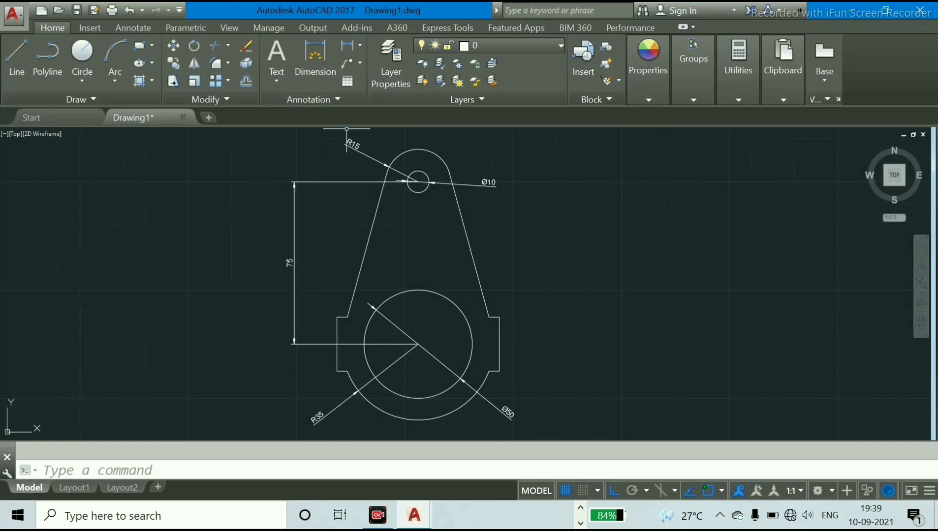
# Add a horizontal linear dimension between the outer upper corners of the two side lugs, placed above the bore
pyautogui.click(347, 46)
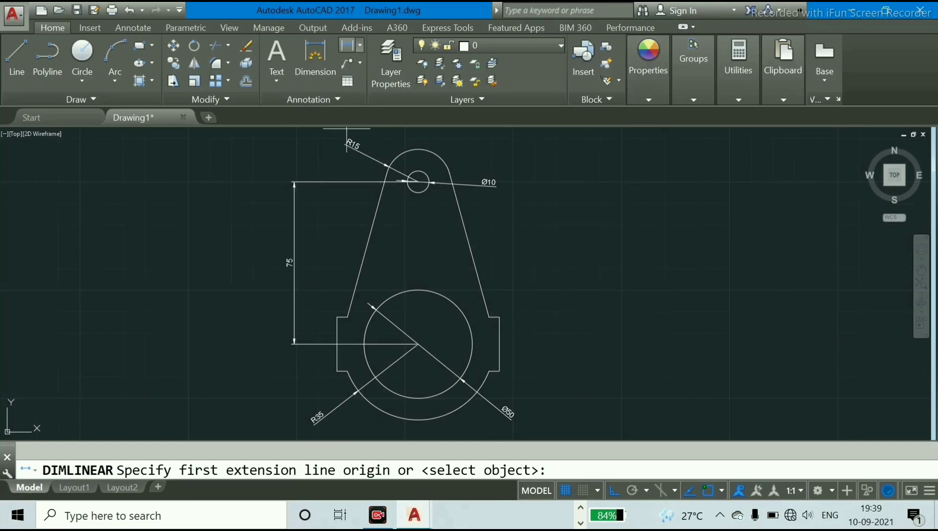
pyautogui.click(338, 317)
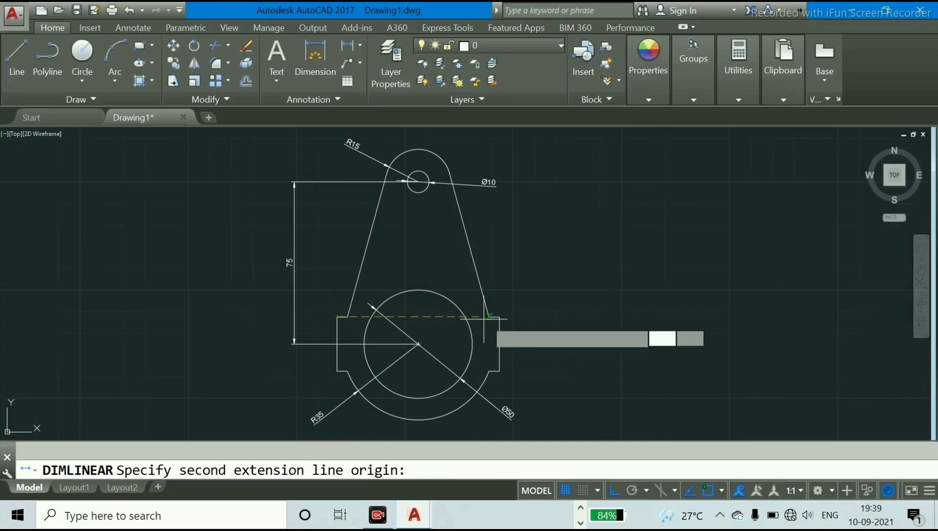
pyautogui.click(499, 318)
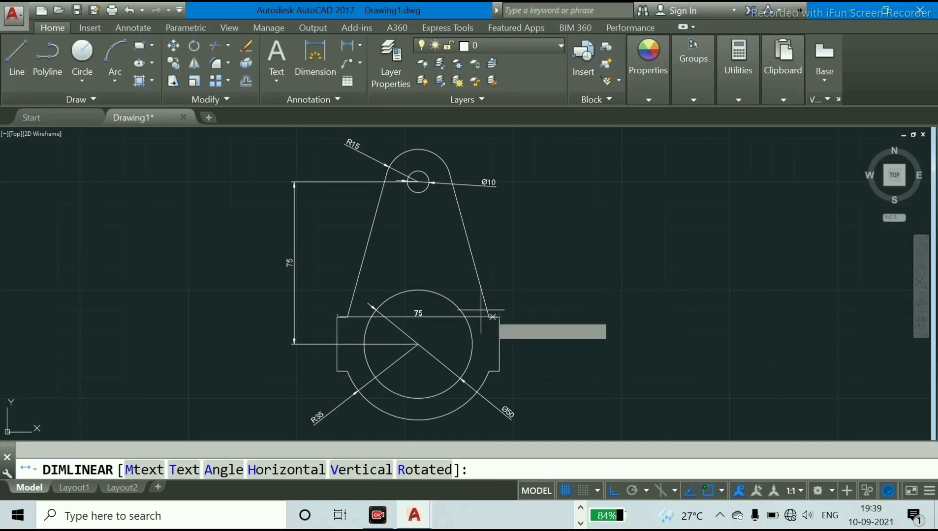
pyautogui.click(417, 257)
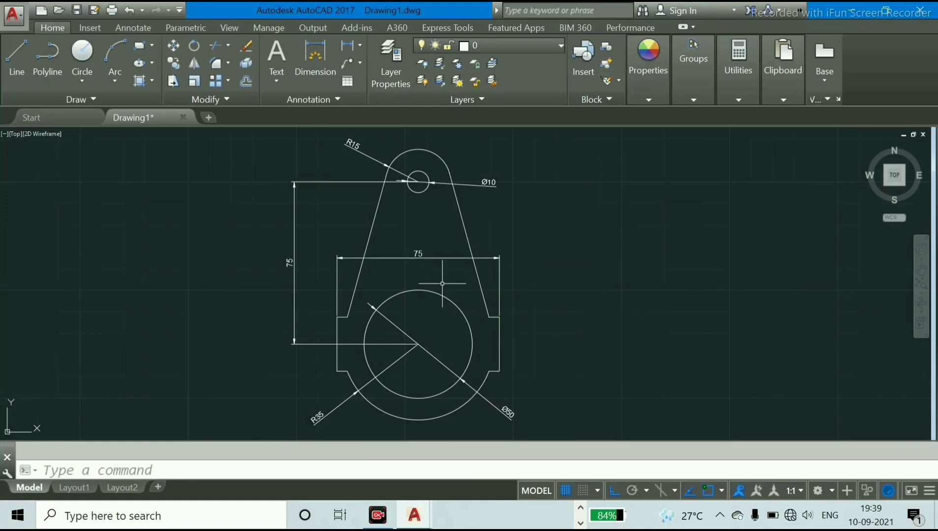
# Add a vertical linear dimension for the height of the right lug's outer edge, placed to its right
pyautogui.press('Return')
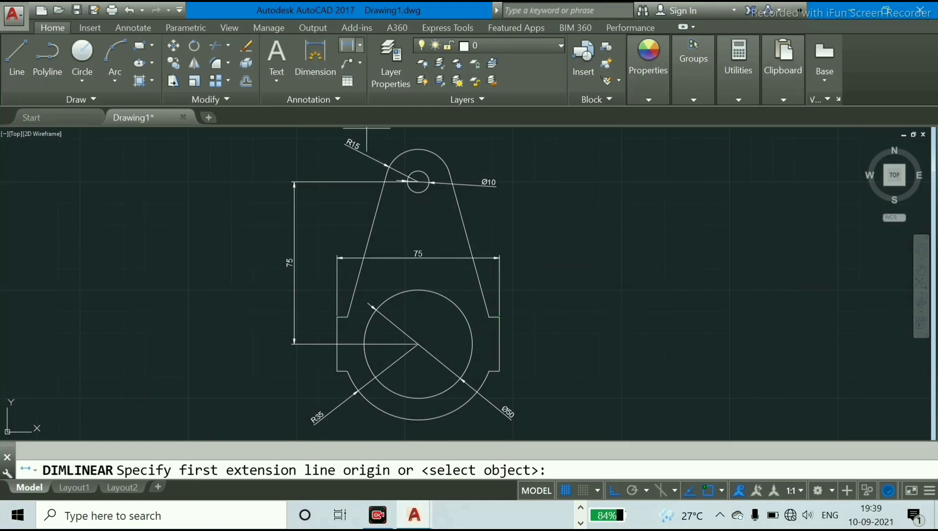
pyautogui.click(498, 317)
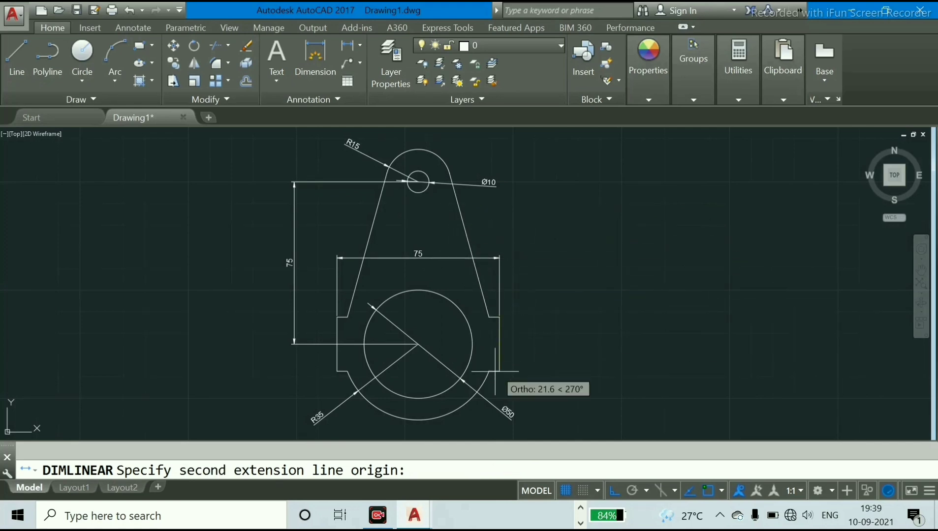
pyautogui.click(499, 372)
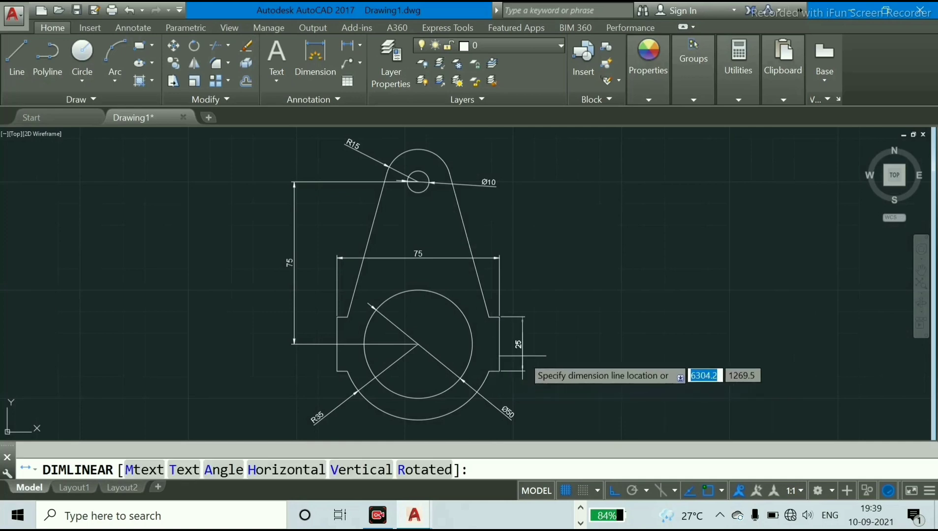
pyautogui.click(538, 340)
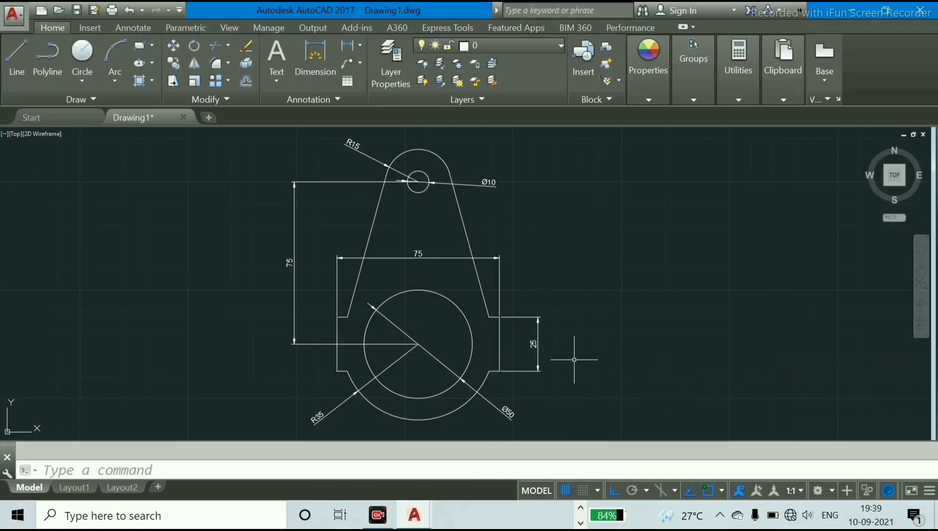